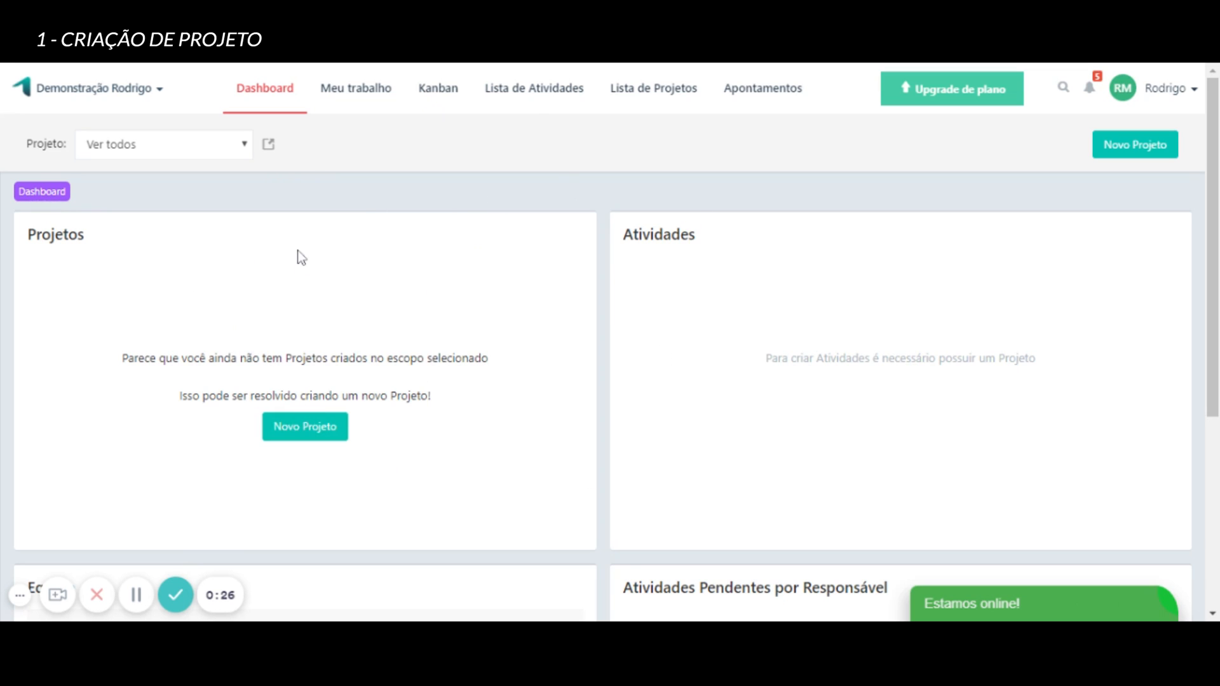
# Create a project titled "Construção de Casa", leaving the other fields at their defaults, and save it.
pyautogui.click(306, 434)
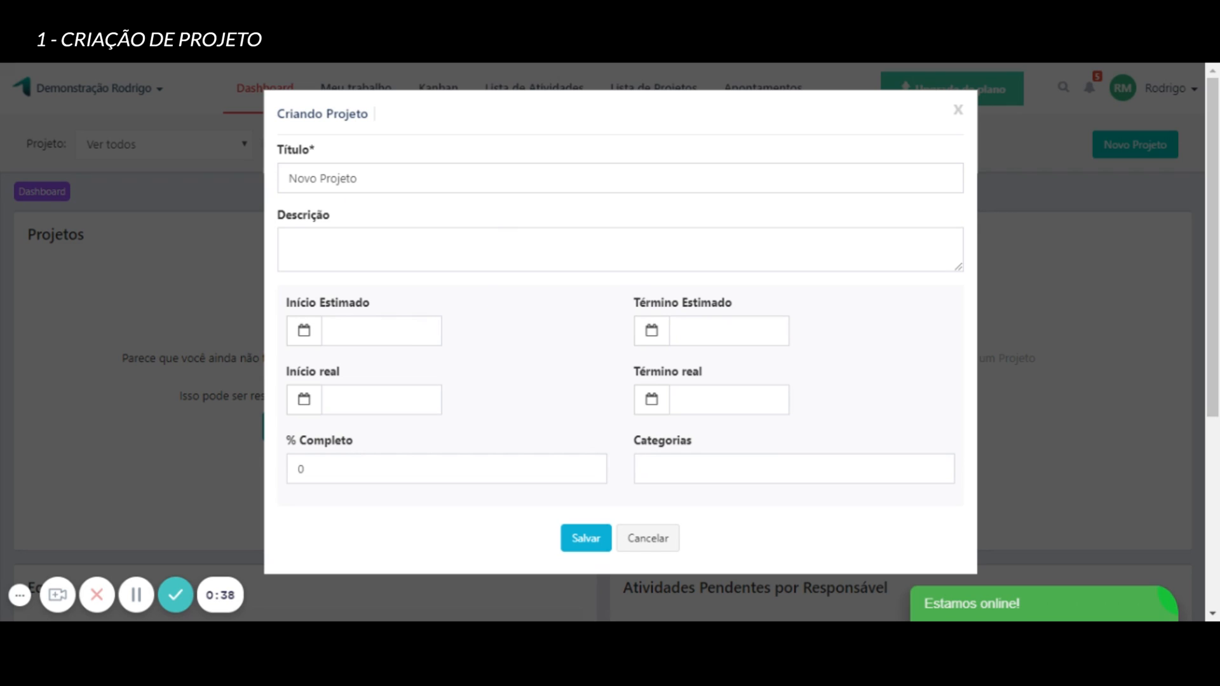
pyautogui.tripleClick(337, 179)
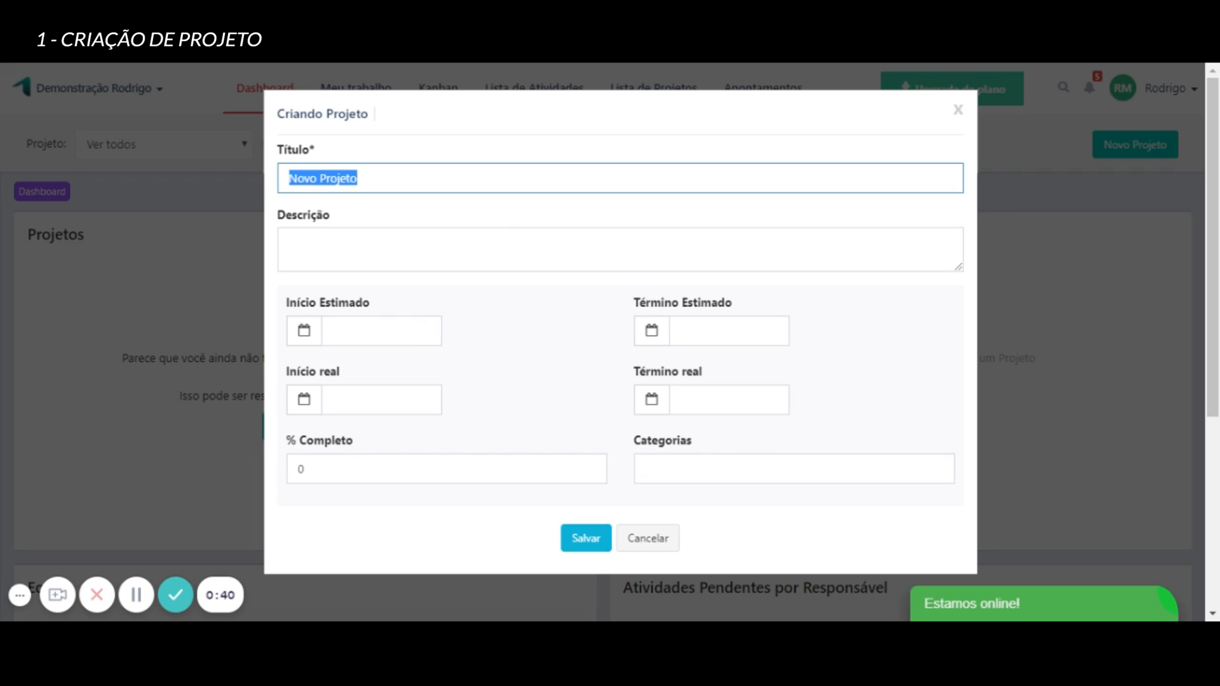
pyautogui.write('C')
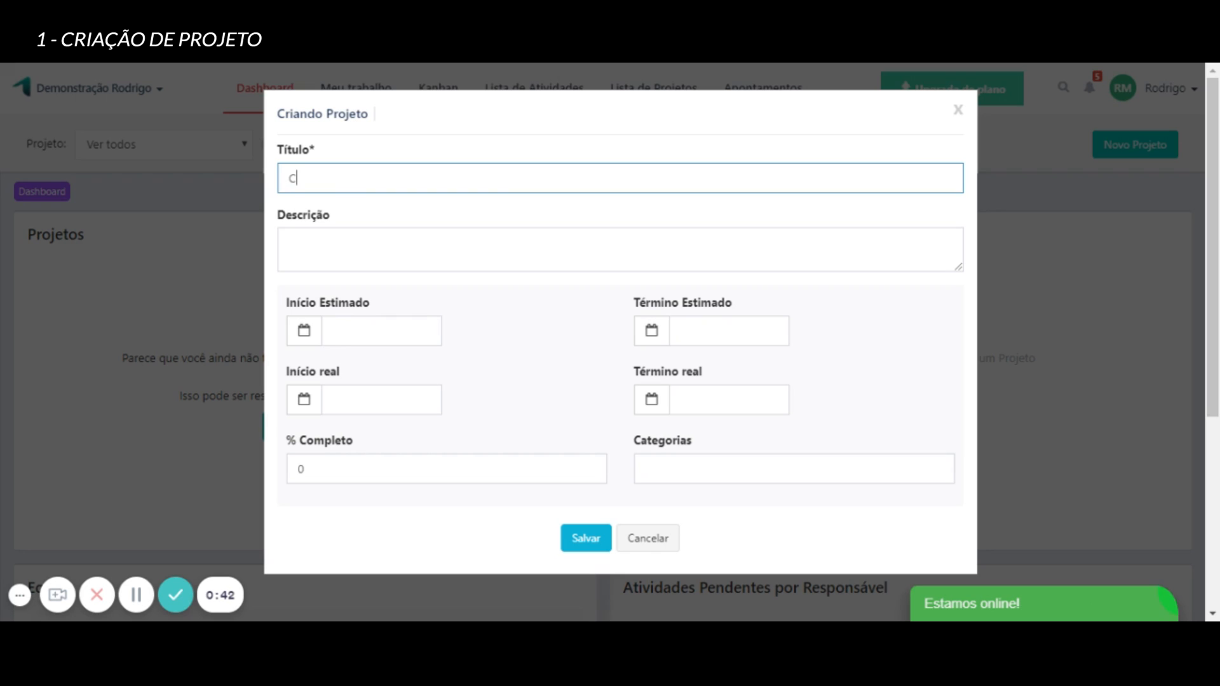
pyautogui.write('onstrução de Casa')
pyautogui.press('Tab')
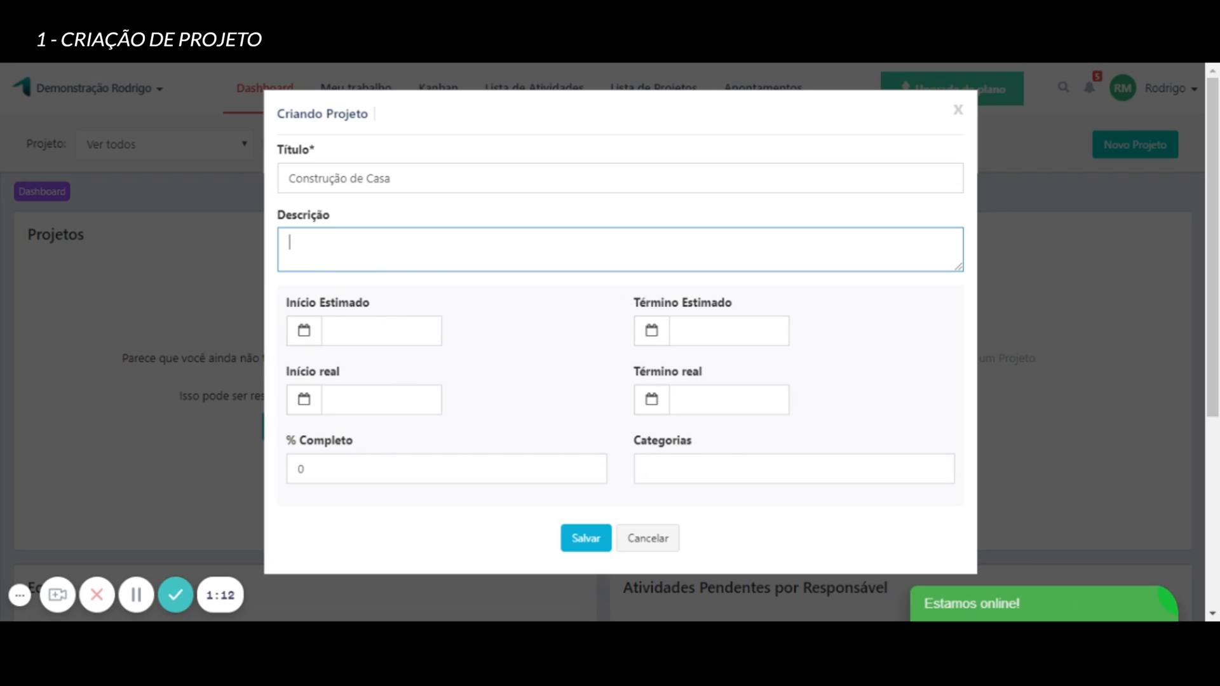
pyautogui.scroll(-3, 572, 321)
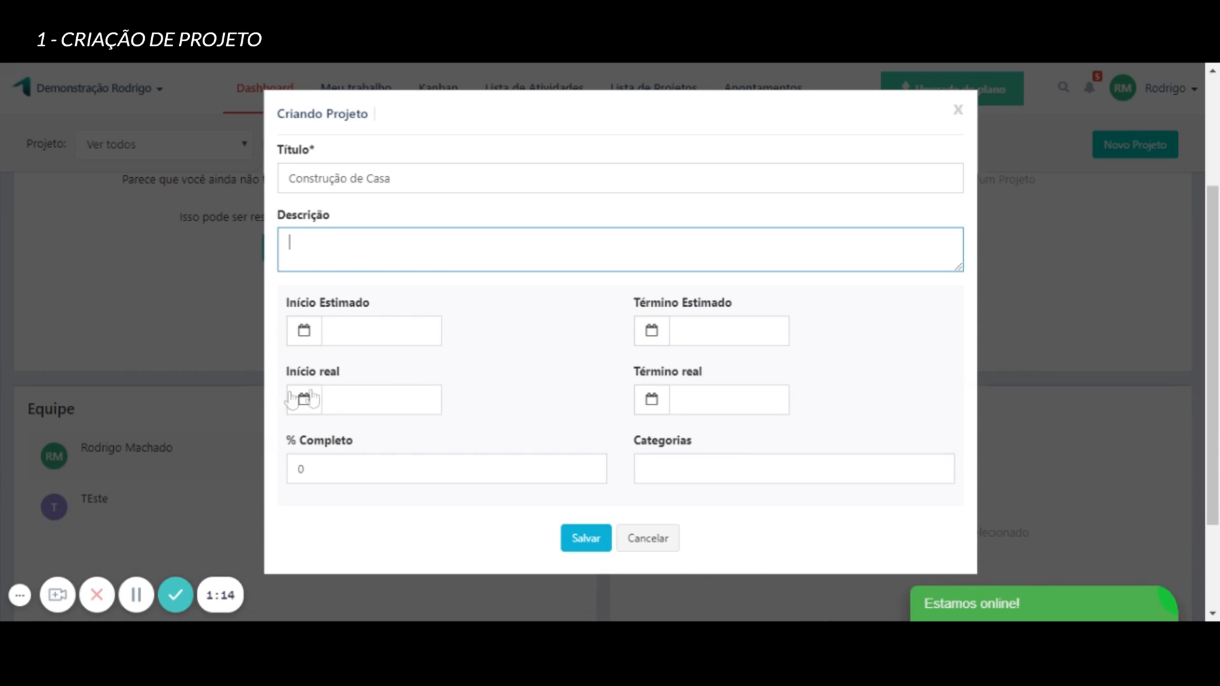
pyautogui.scroll(2, 547, 355)
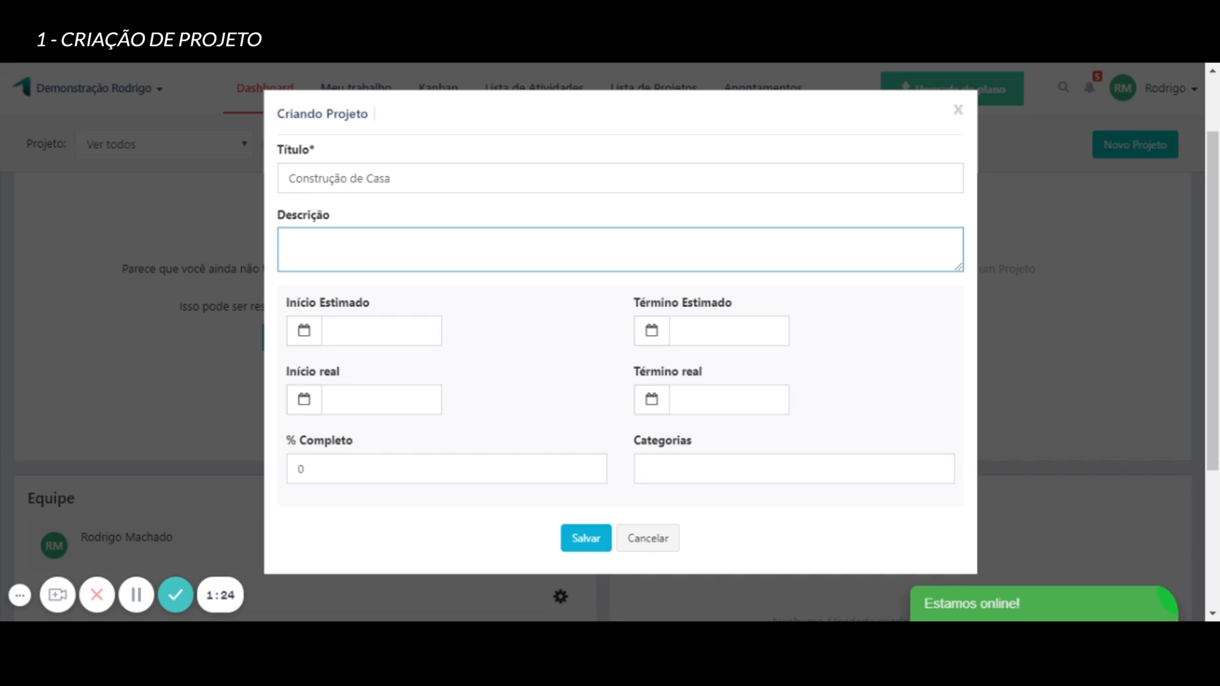
pyautogui.click(591, 544)
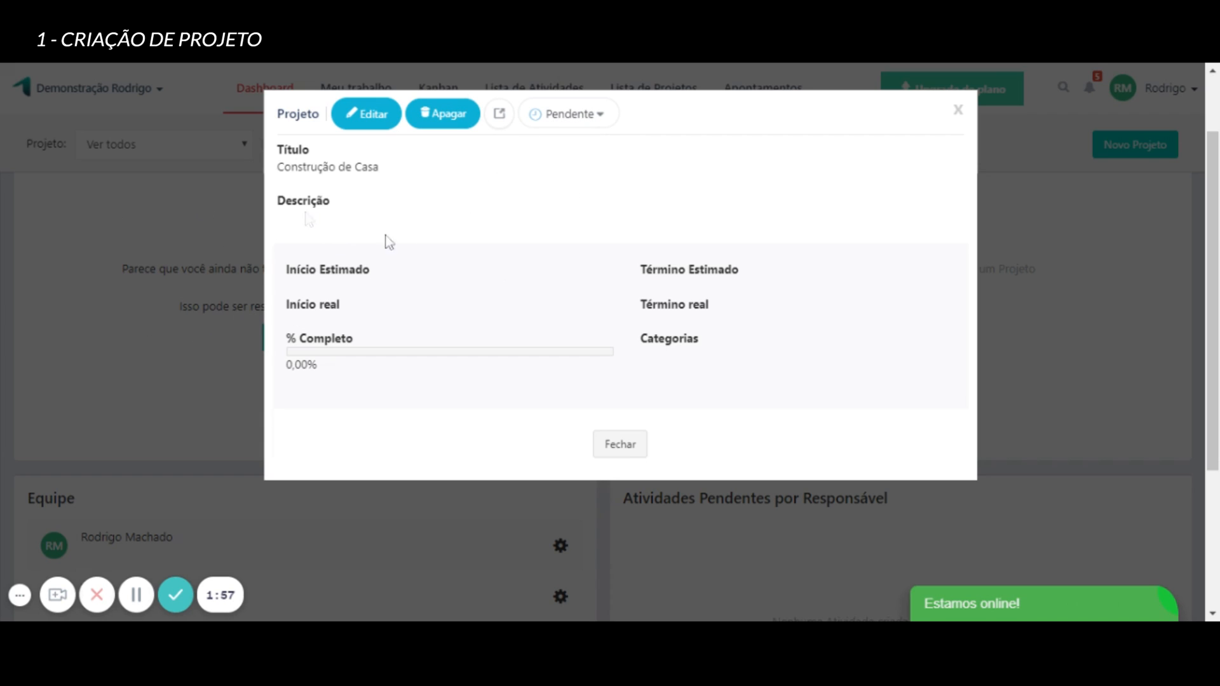
pyautogui.click(620, 445)
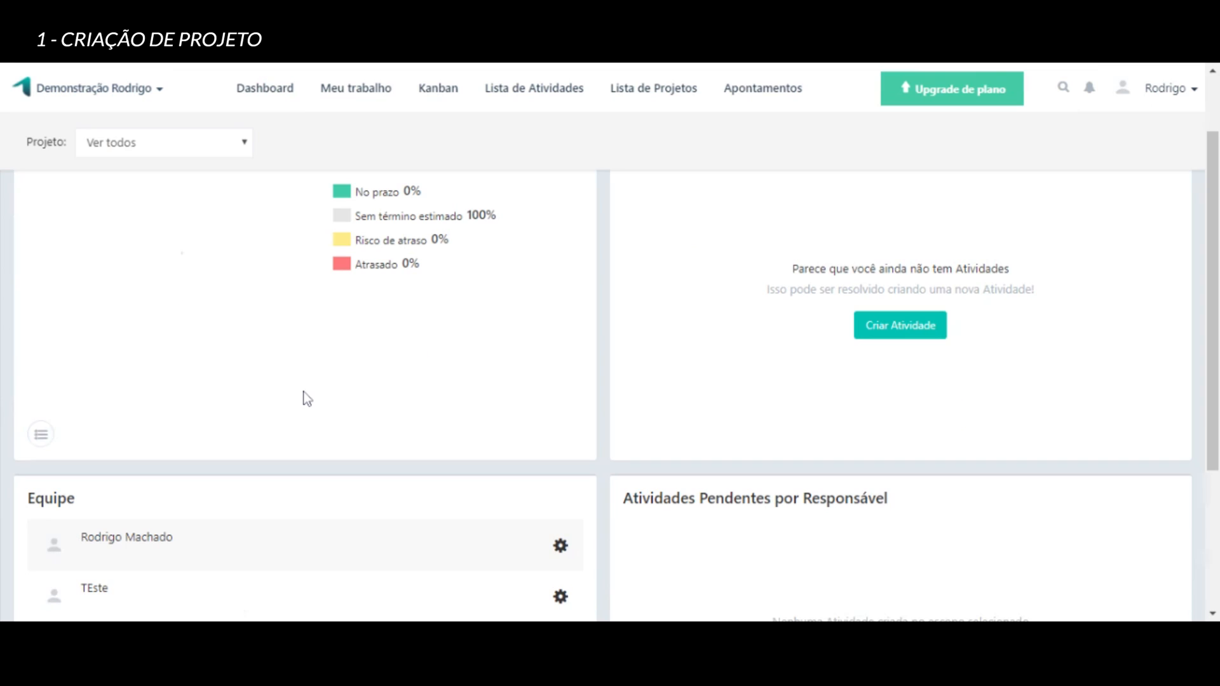
# Start a new activity in the project "Construção de Casa" and title it "Contratação de Fornecedores".
pyautogui.moveTo(224, 274)
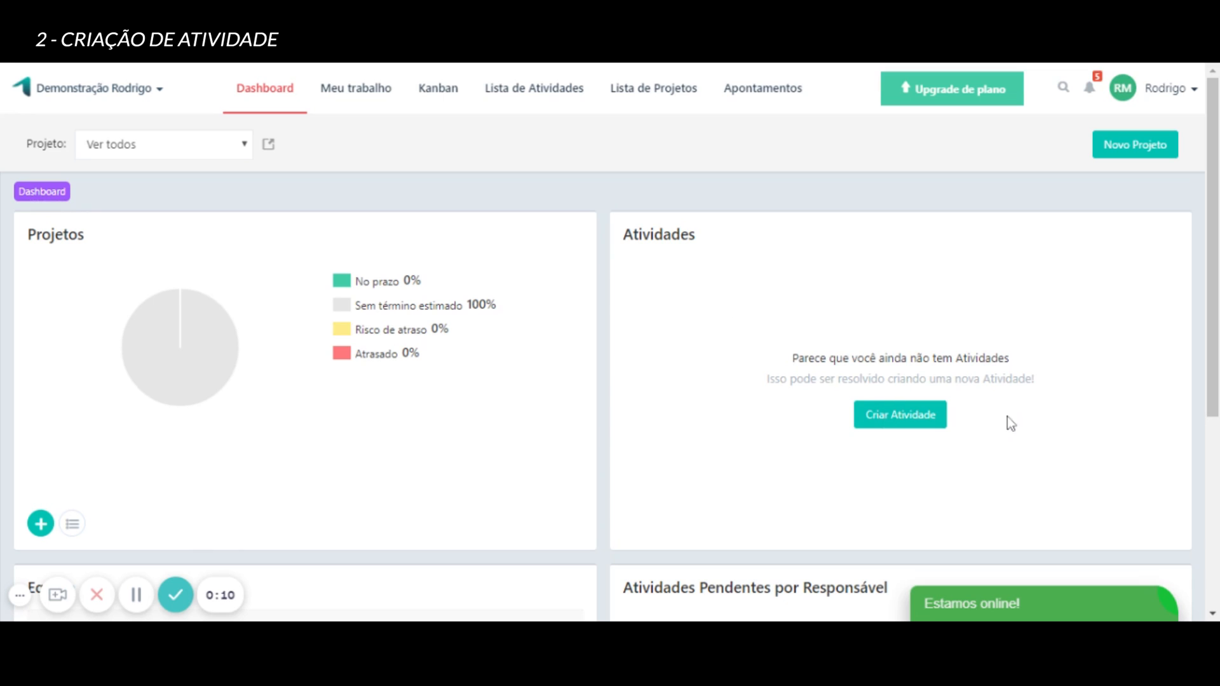
pyautogui.click(913, 430)
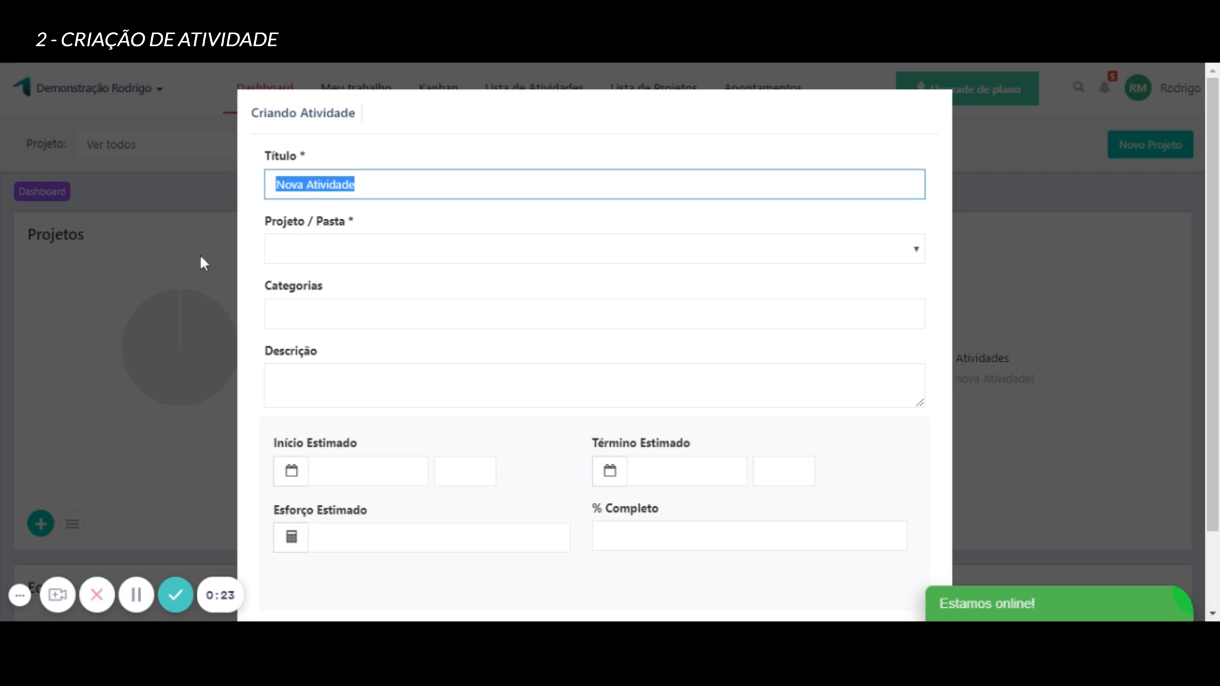
pyautogui.click(917, 254)
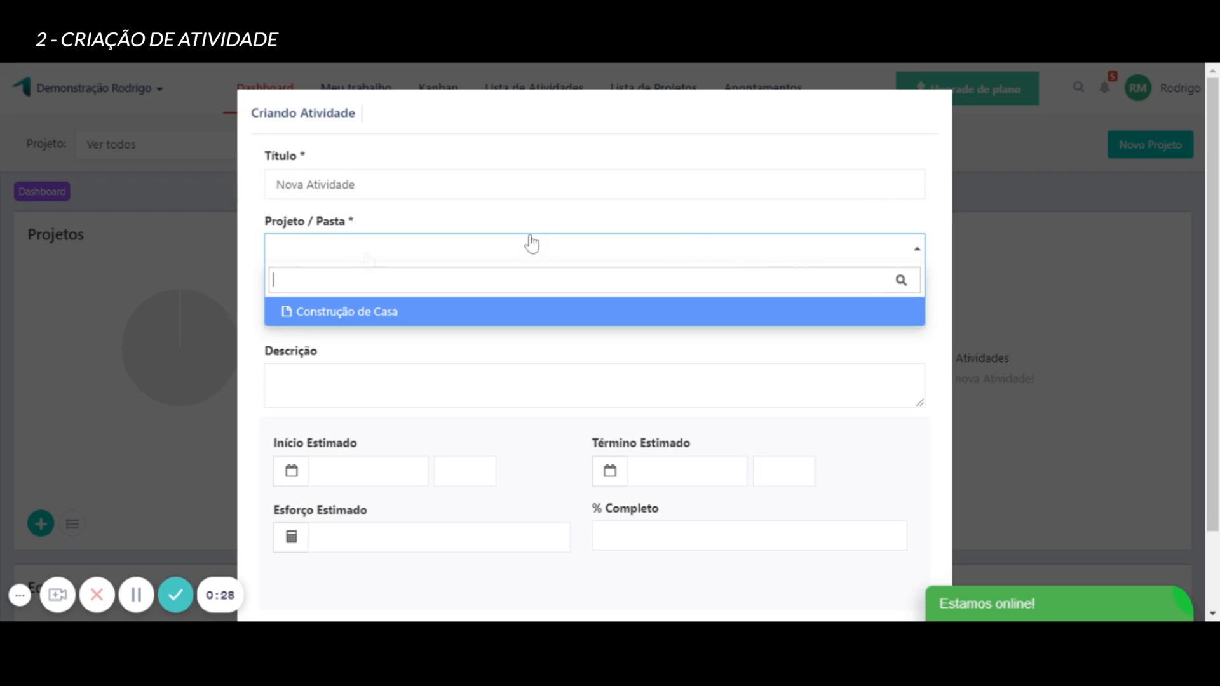
pyautogui.click(339, 325)
pyautogui.click(267, 174)
pyautogui.press('BackSpace')
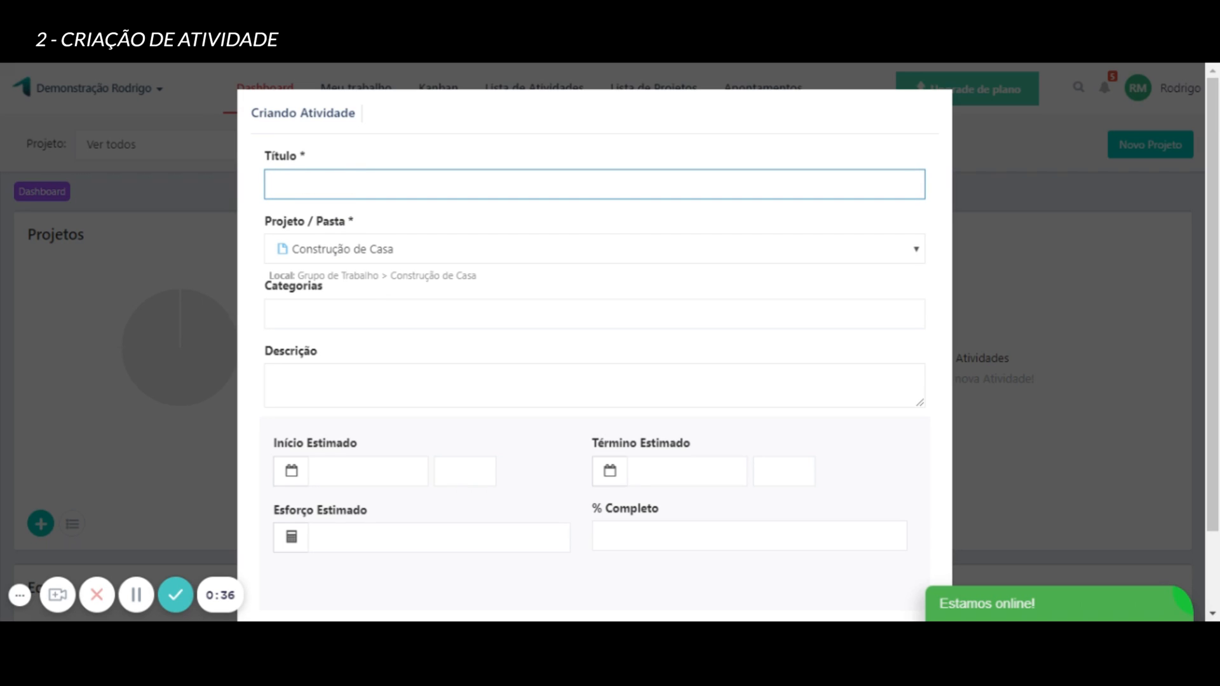
pyautogui.write('Contratação de Fornecedores')
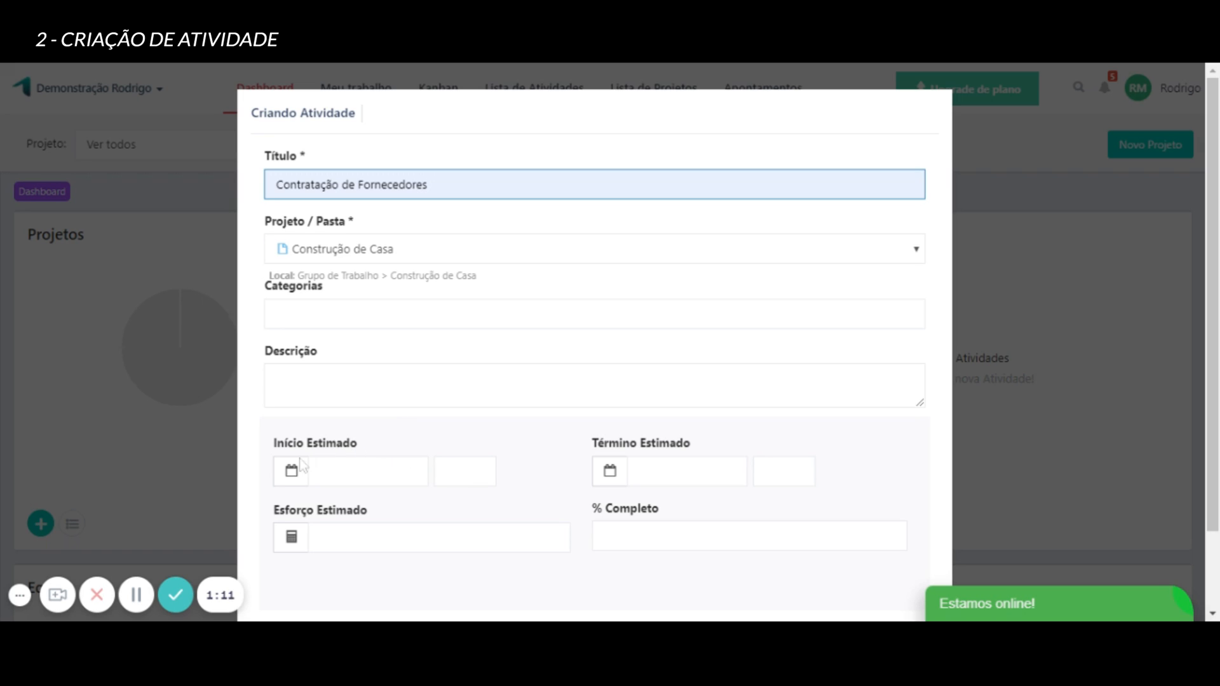
# Set the activity's estimated start to 04/10/2021 and its estimated end to 08/10/2021.
pyautogui.click(294, 481)
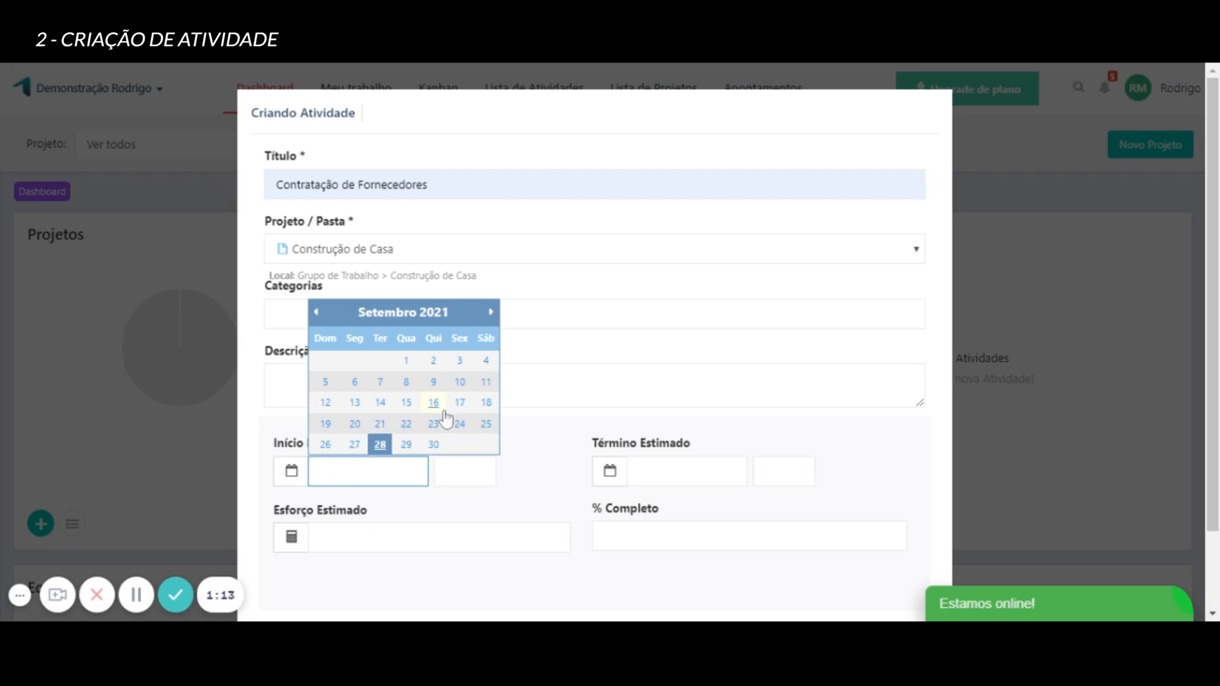
pyautogui.click(491, 312)
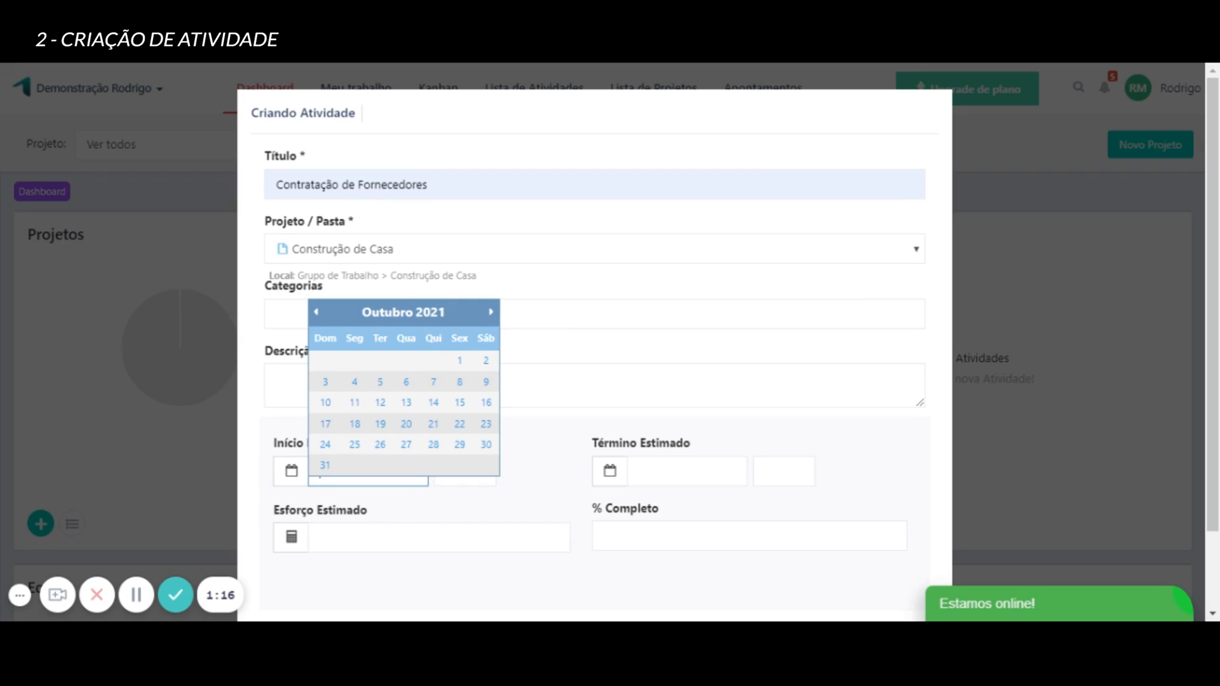
pyautogui.click(354, 383)
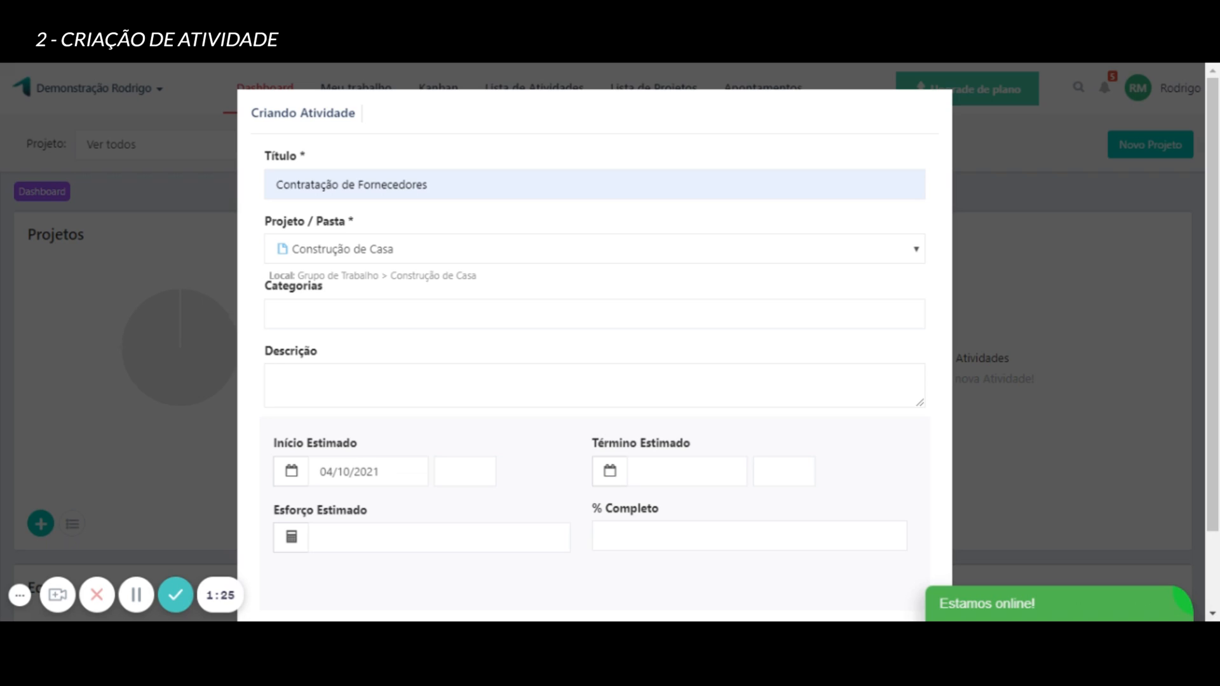
pyautogui.click(610, 471)
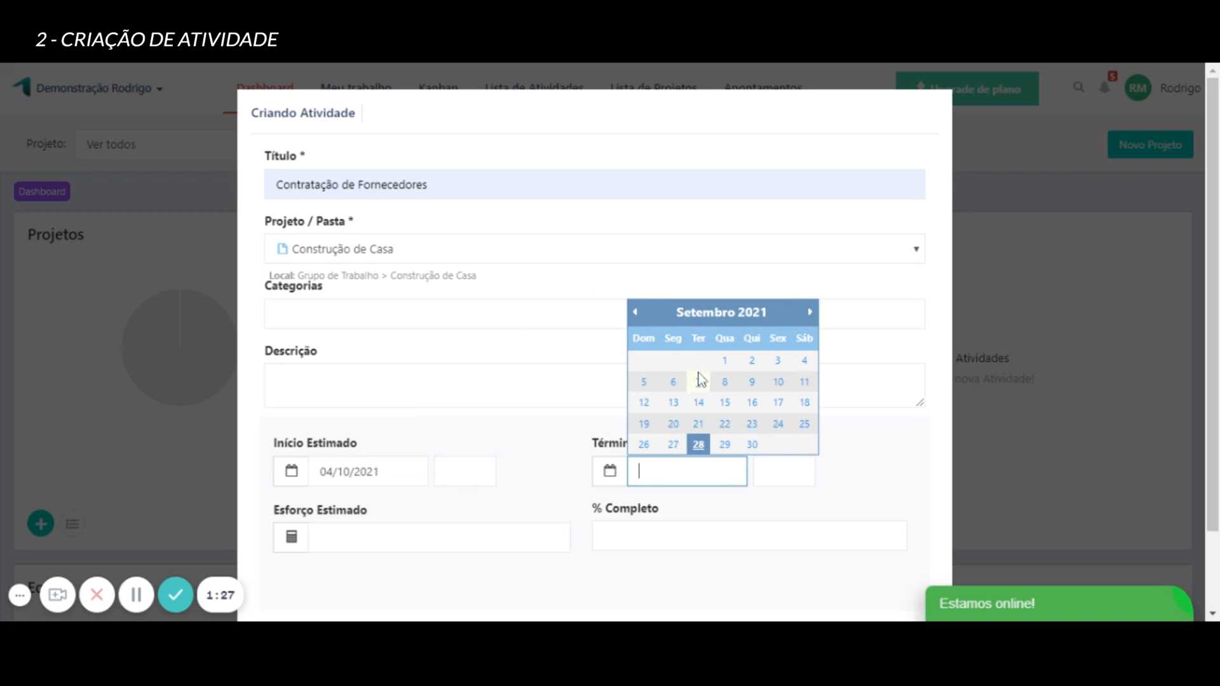
pyautogui.click(810, 313)
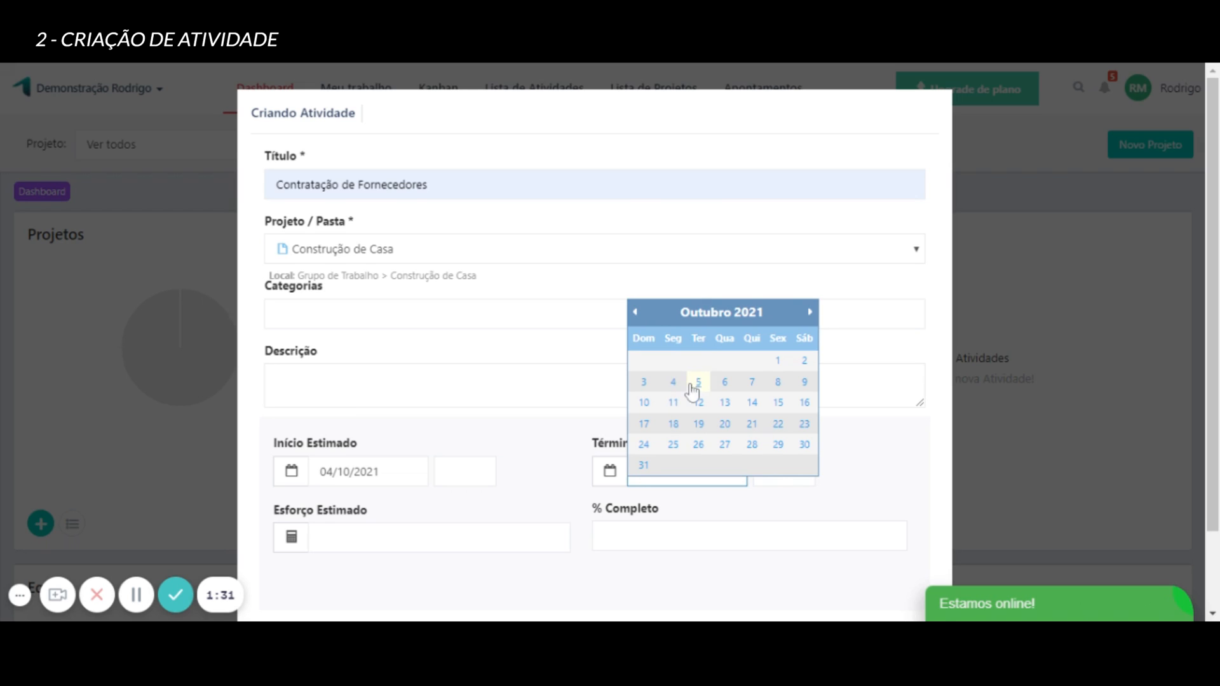
pyautogui.click(775, 384)
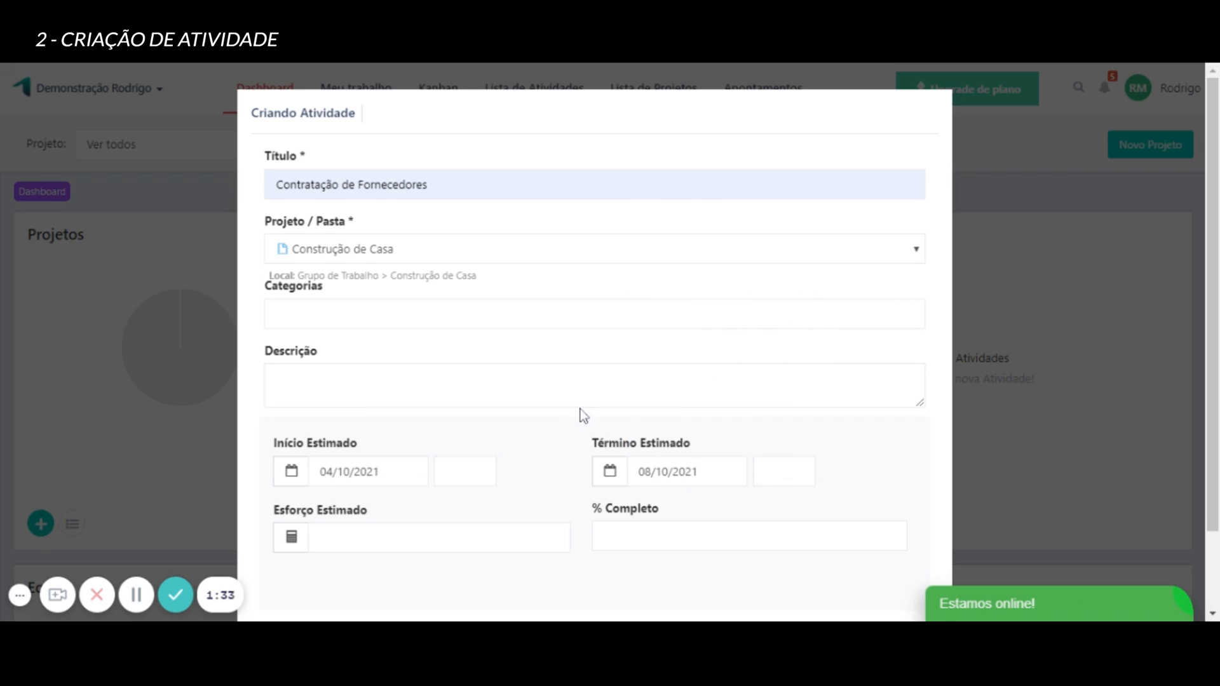
# Set the activity's estimated effort to 10 and save the activity, closing its details.
pyautogui.scroll(-2, 265, 484)
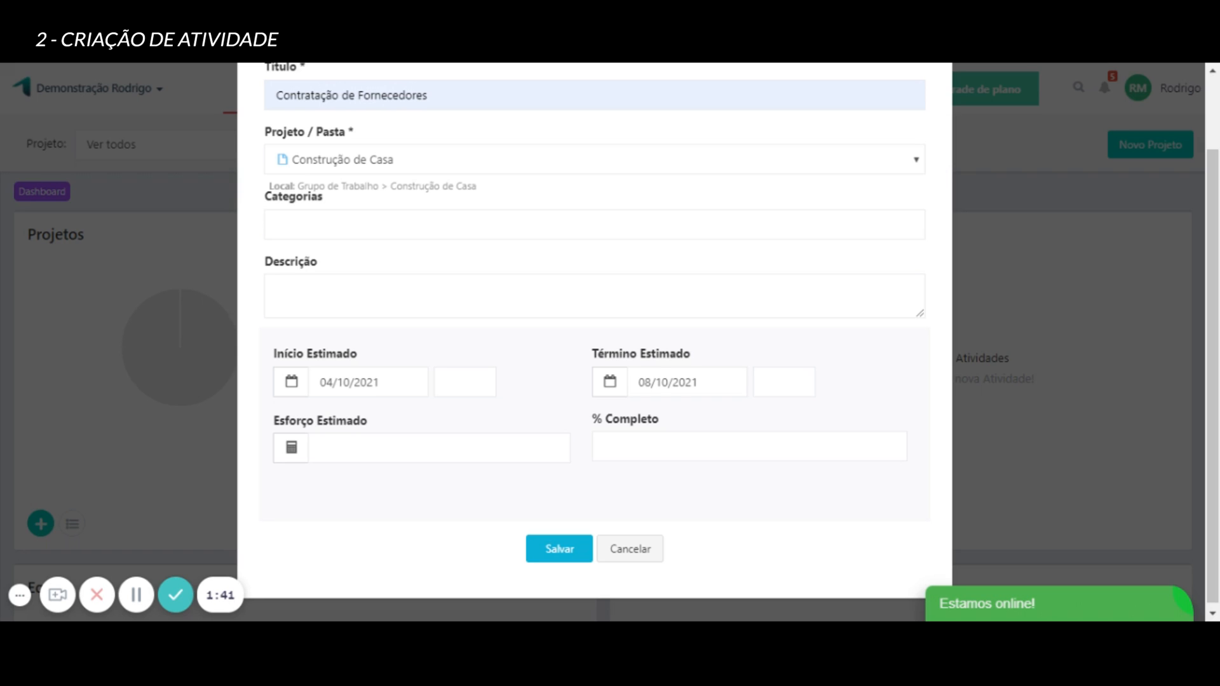
pyautogui.click(439, 448)
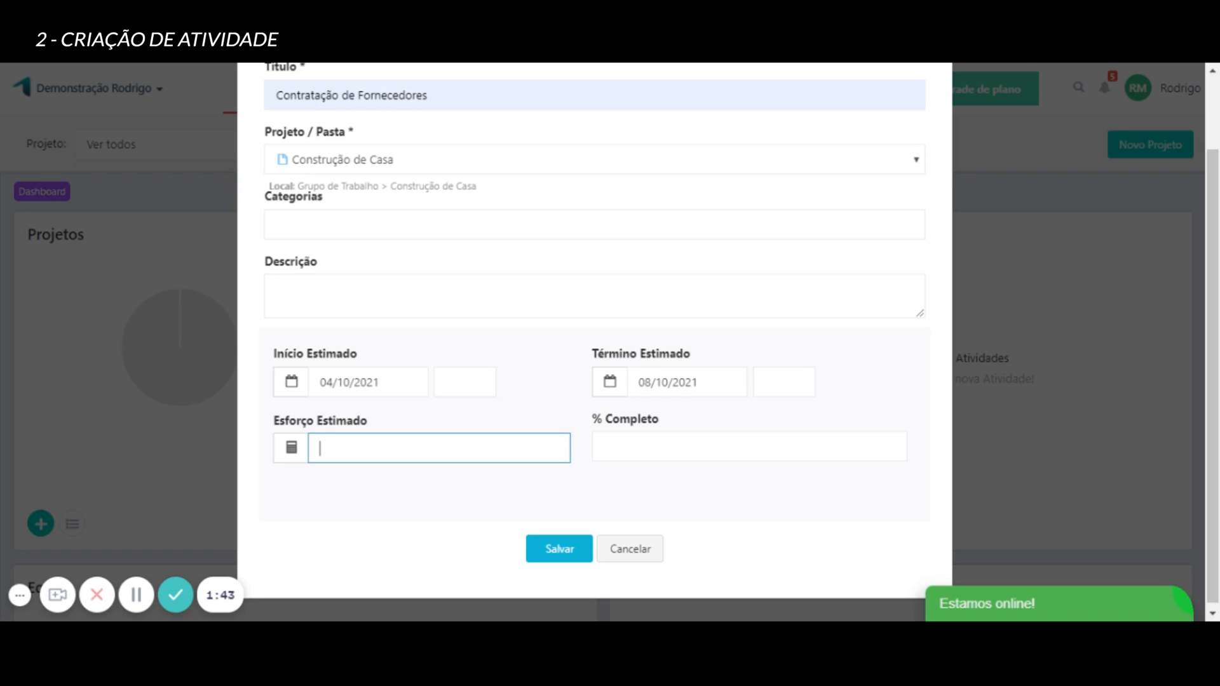
pyautogui.write('8')
pyautogui.press('BackSpace')
pyautogui.write('10')
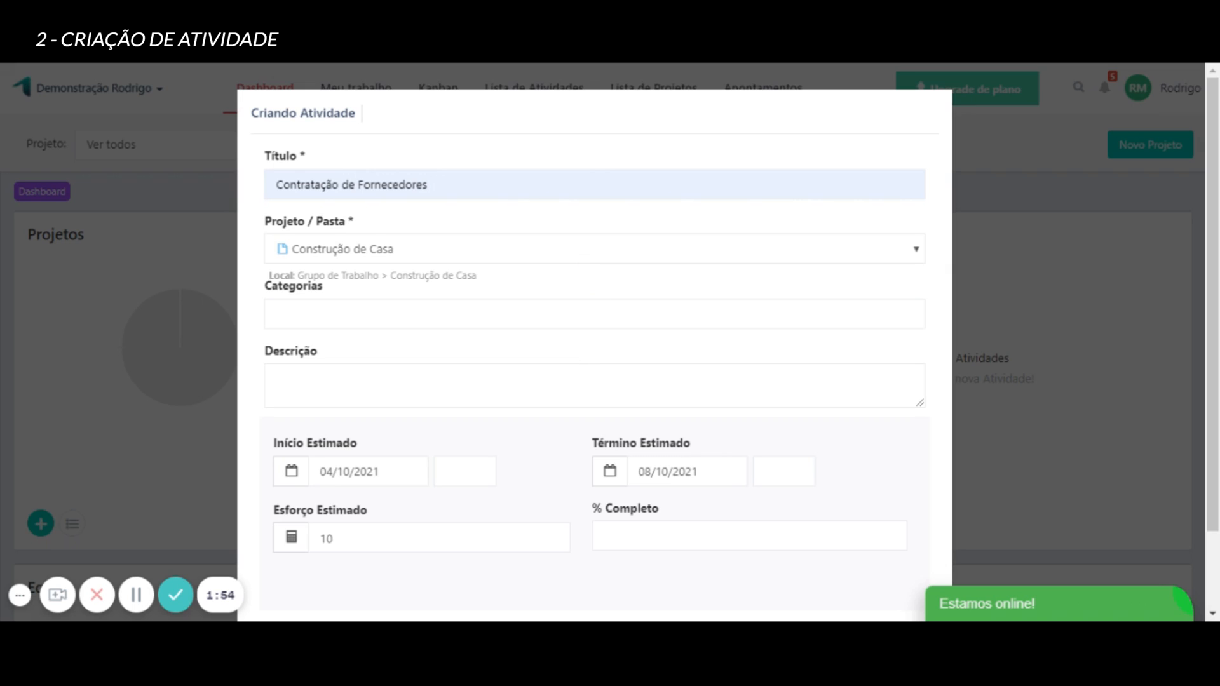
pyautogui.scroll(-2, 504, 204)
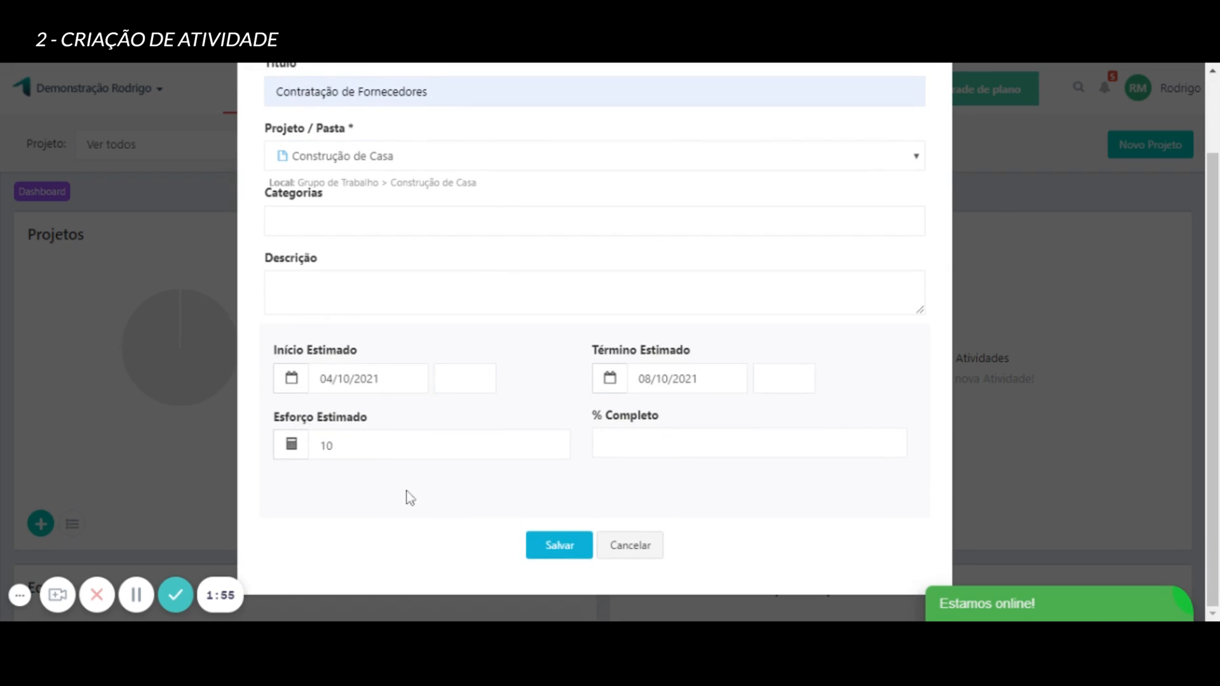
pyautogui.click(553, 550)
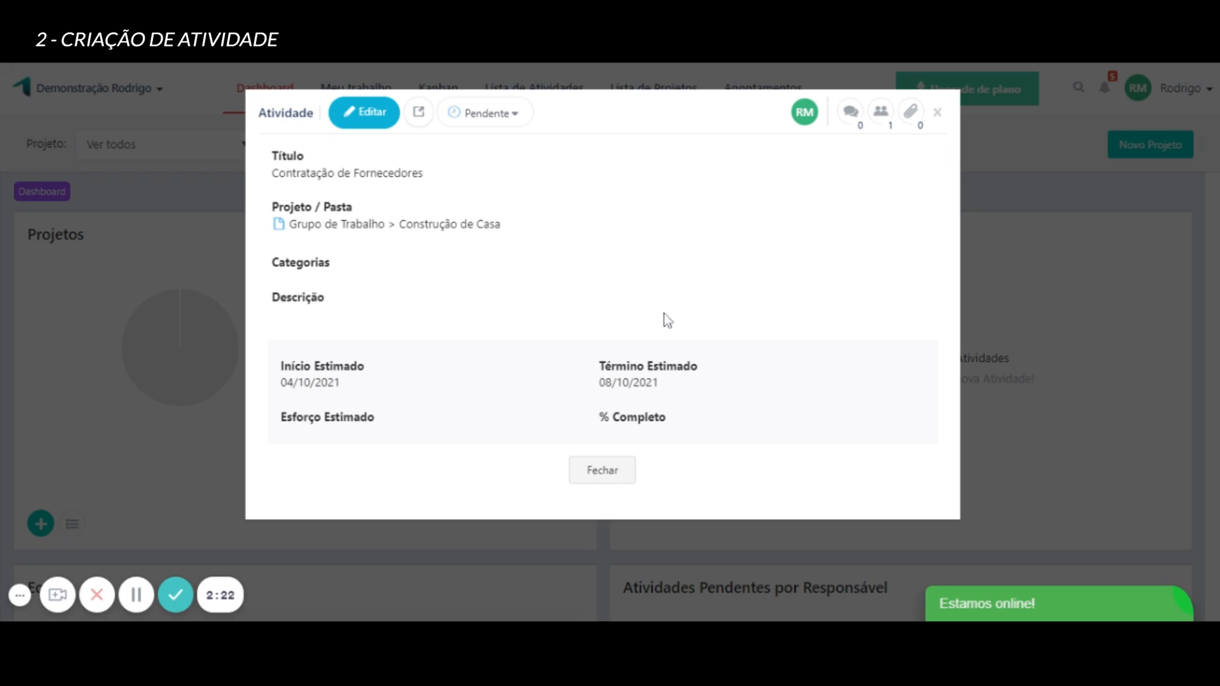
pyautogui.click(612, 472)
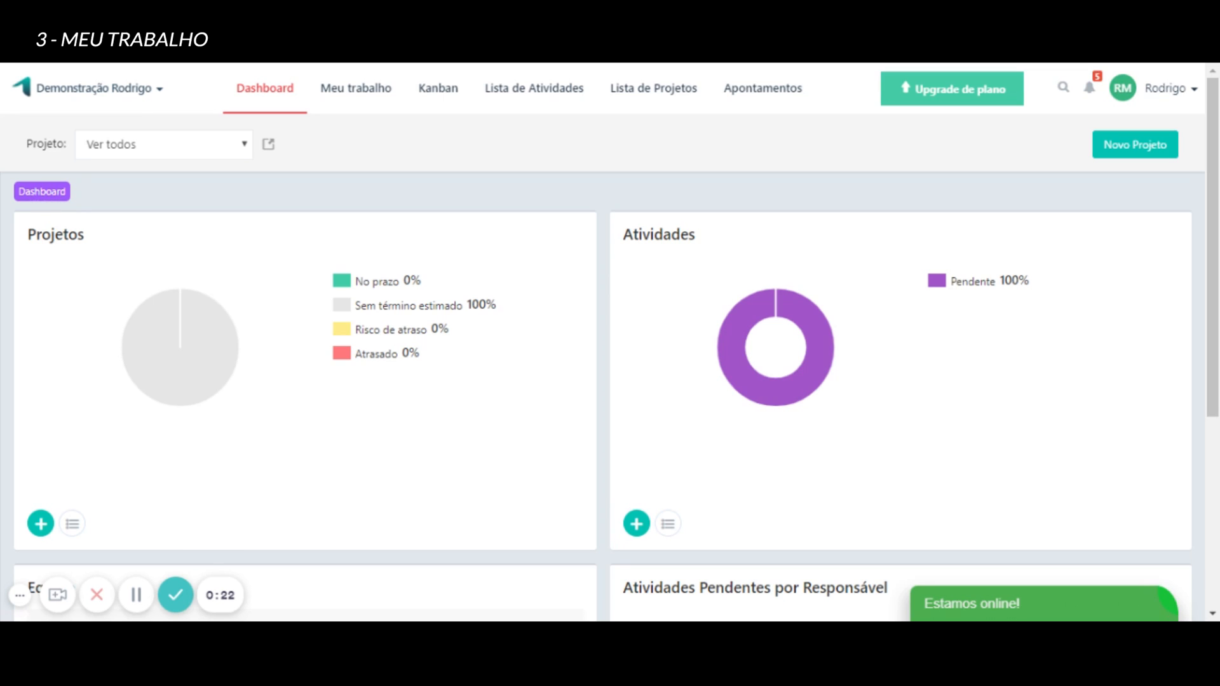
# Look through the Favoritas, Hoje, Minhas atividades and Próximas Atividades lists in Meu trabalho.
pyautogui.click(345, 96)
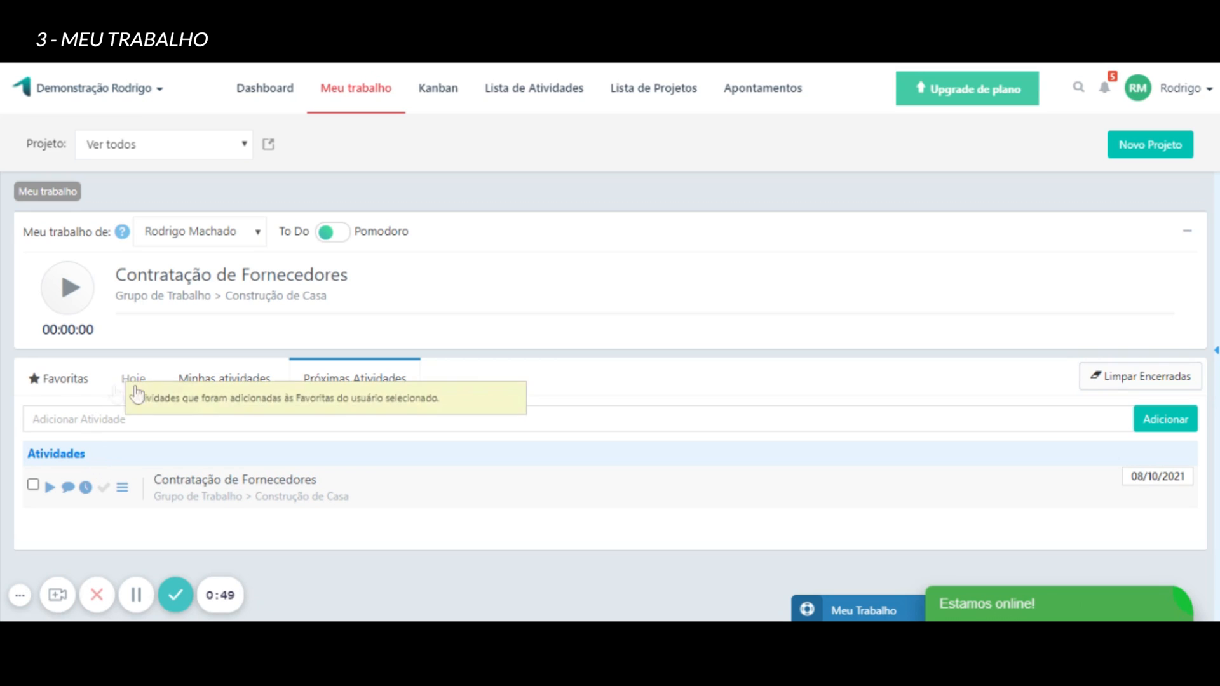
pyautogui.click(65, 378)
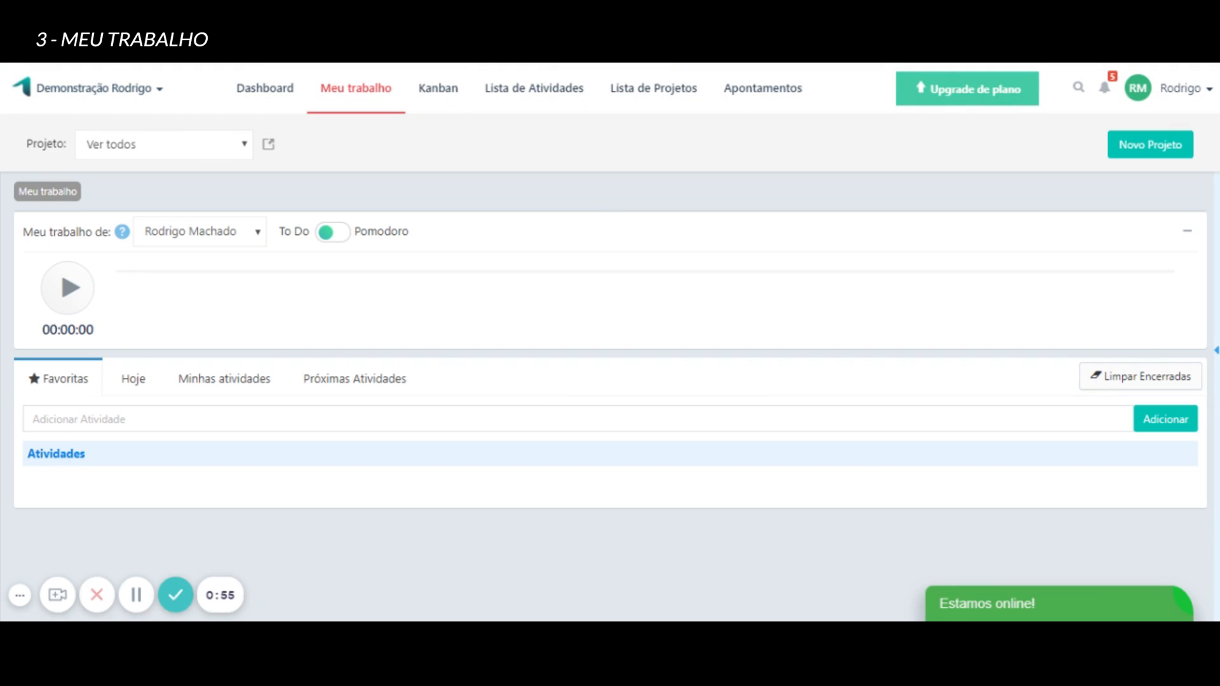
pyautogui.click(134, 385)
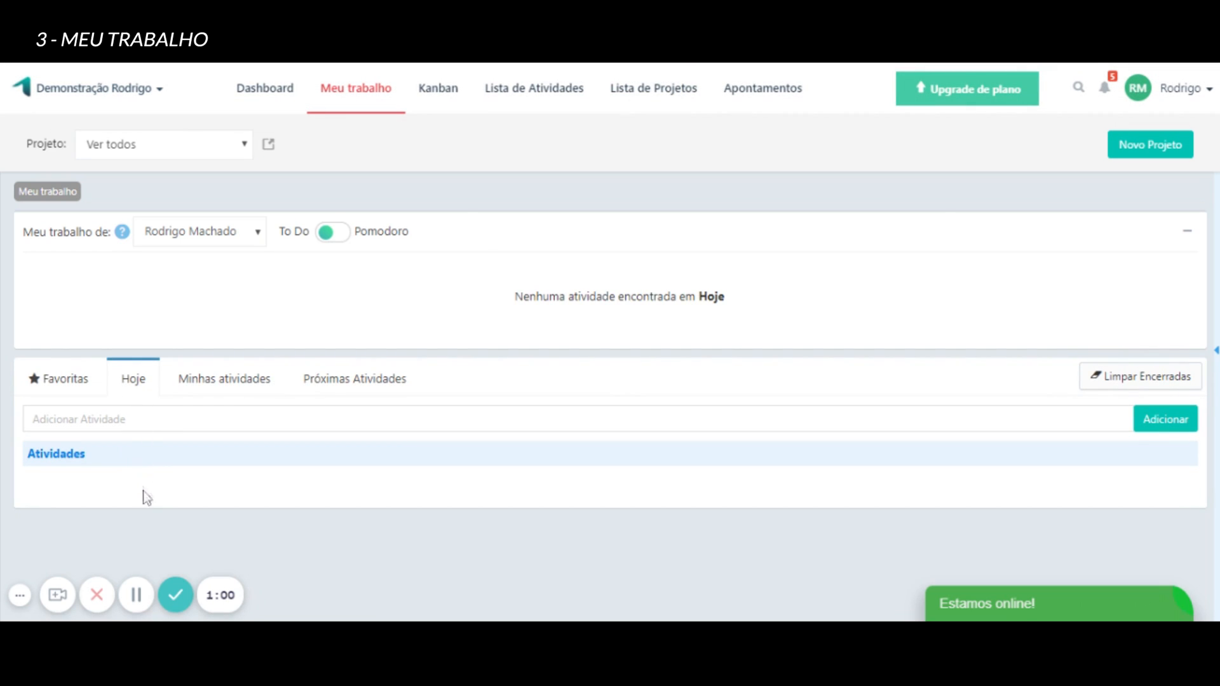
pyautogui.click(219, 379)
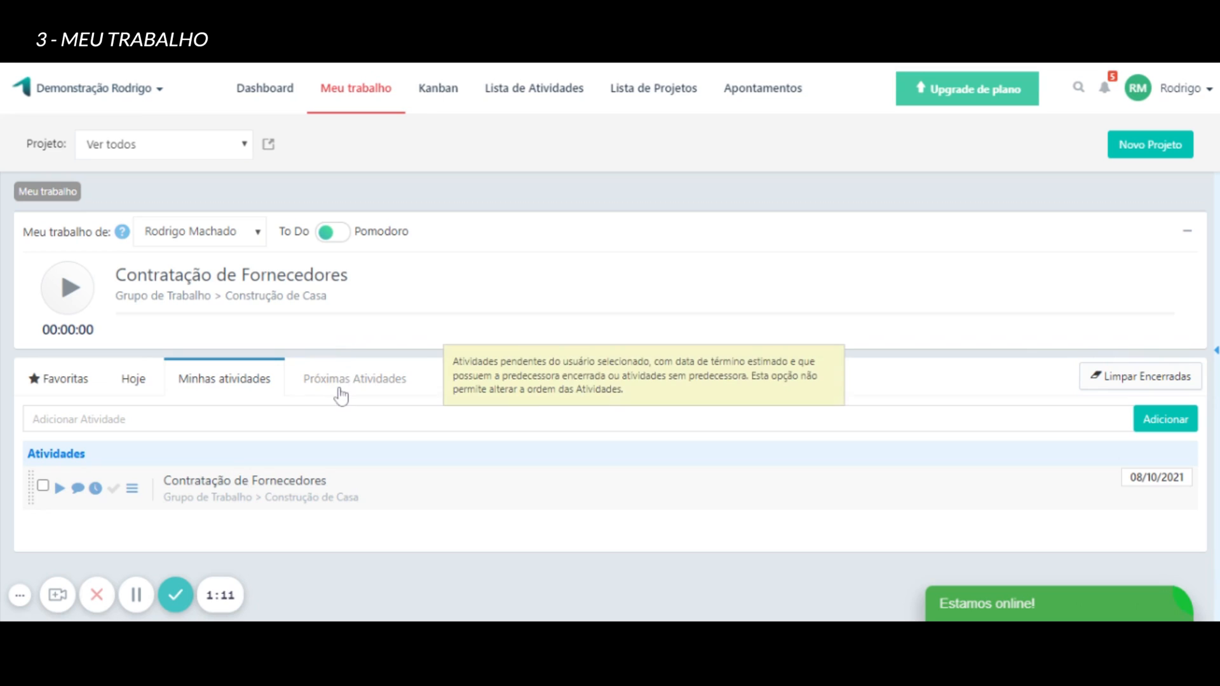
pyautogui.click(341, 395)
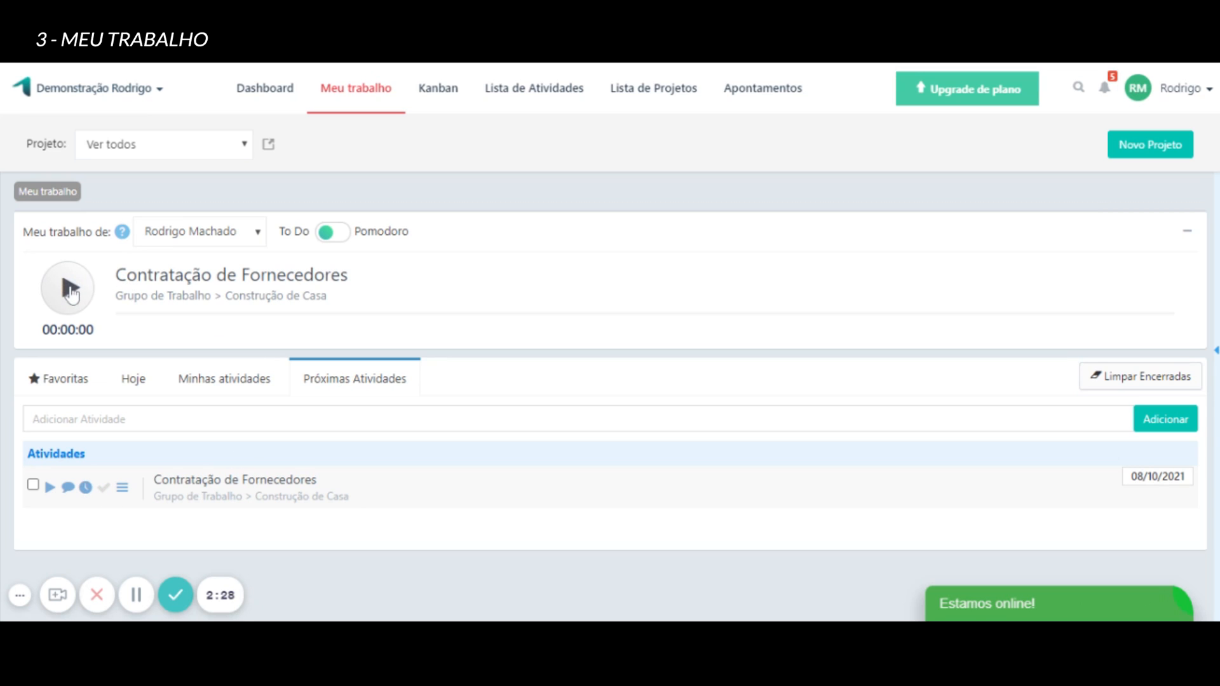
# Open the time entry form of the activity "Contratação de Fornecedores" and examine its fields and history.
pyautogui.click(86, 488)
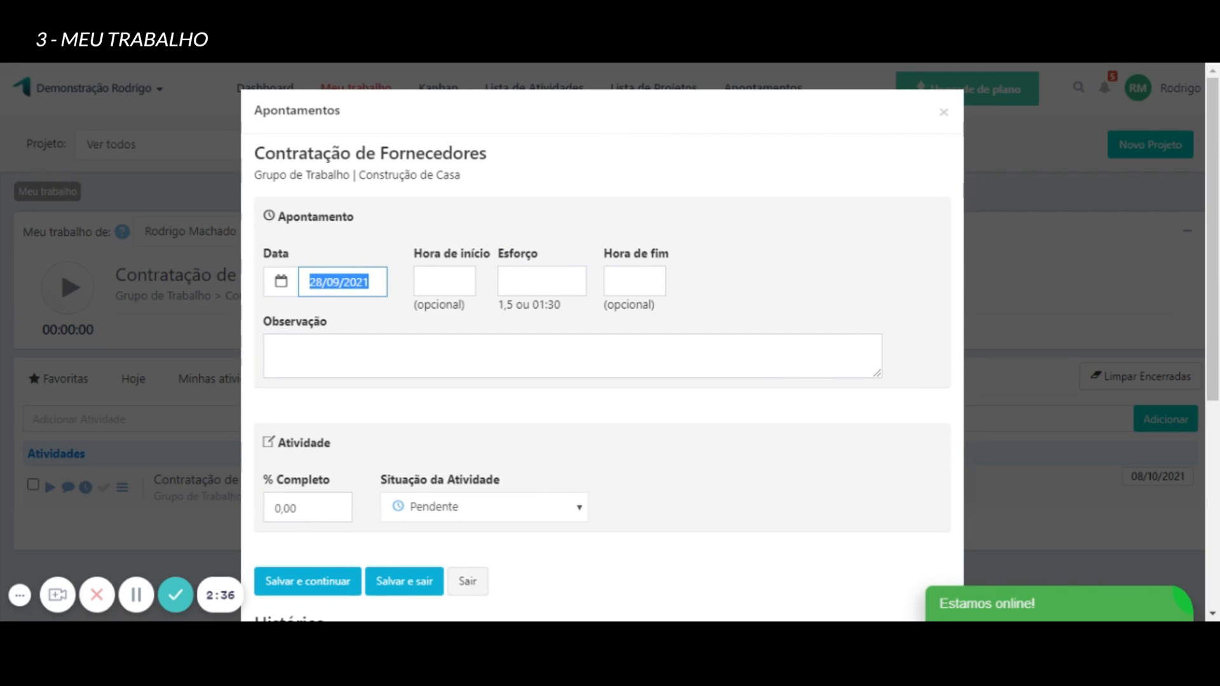
pyautogui.scroll(-3, 445, 314)
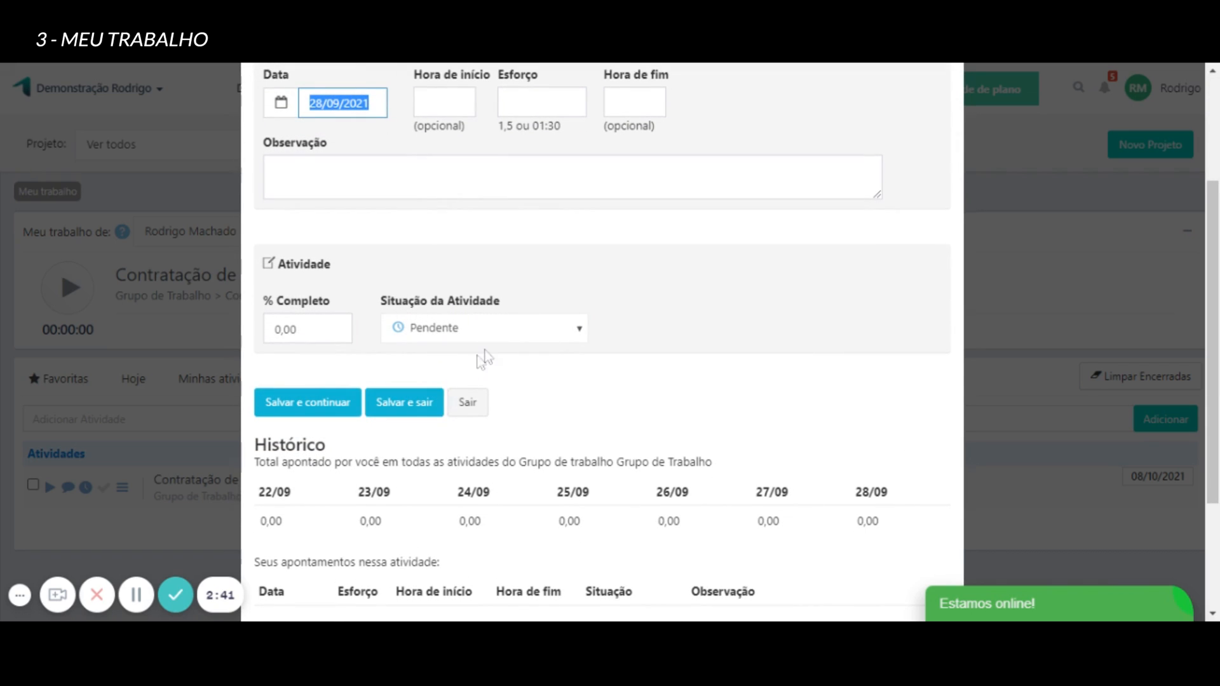
pyautogui.scroll(3, 467, 377)
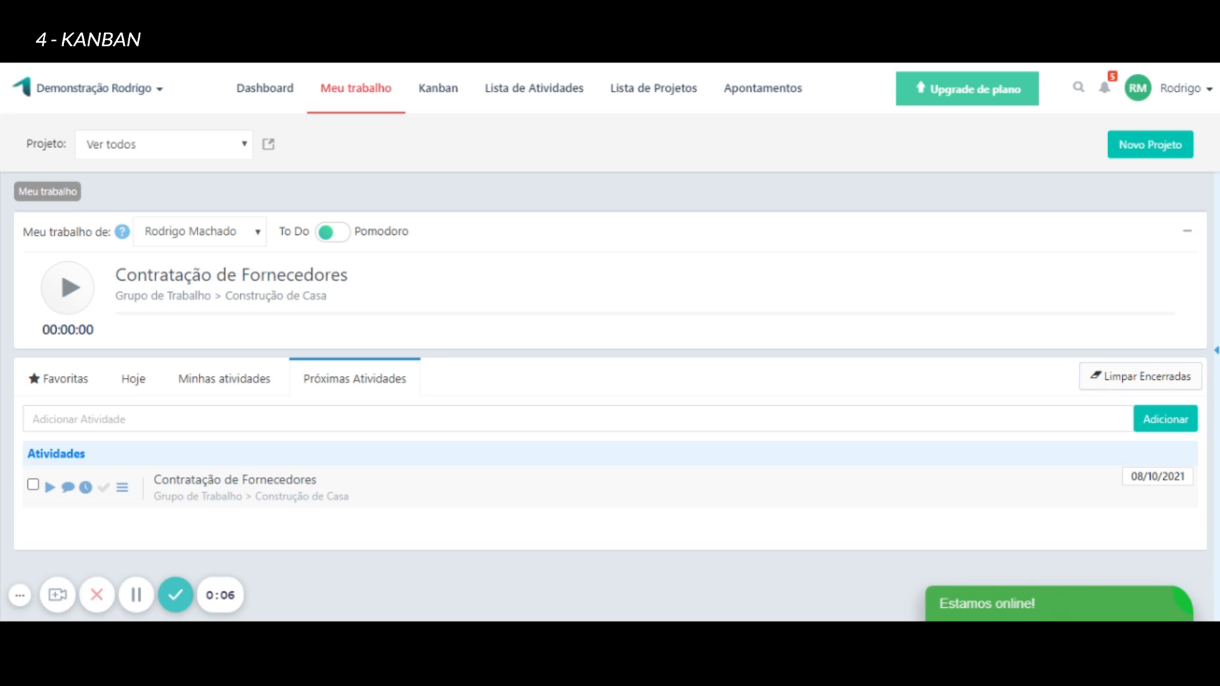
# Move the "Contratação de Fornecedores" card from Pendente to Em Andamento on the Kanban board.
pyautogui.click(426, 103)
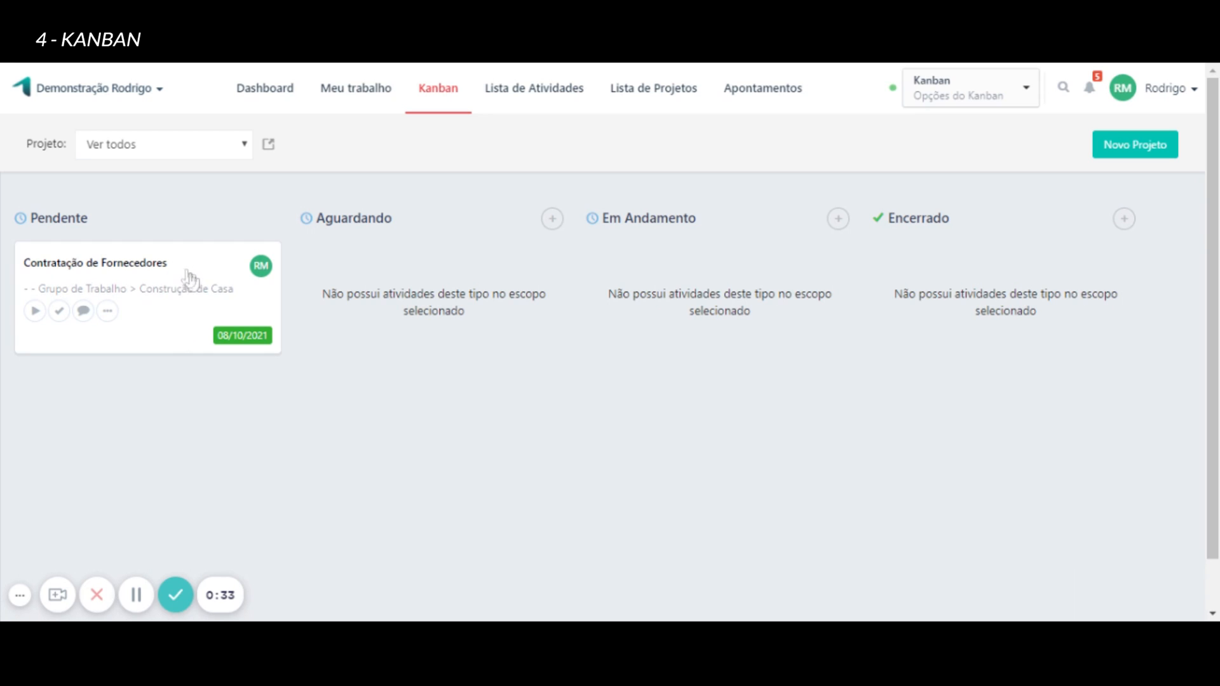
pyautogui.moveTo(179, 338); pyautogui.dragTo(704, 337)
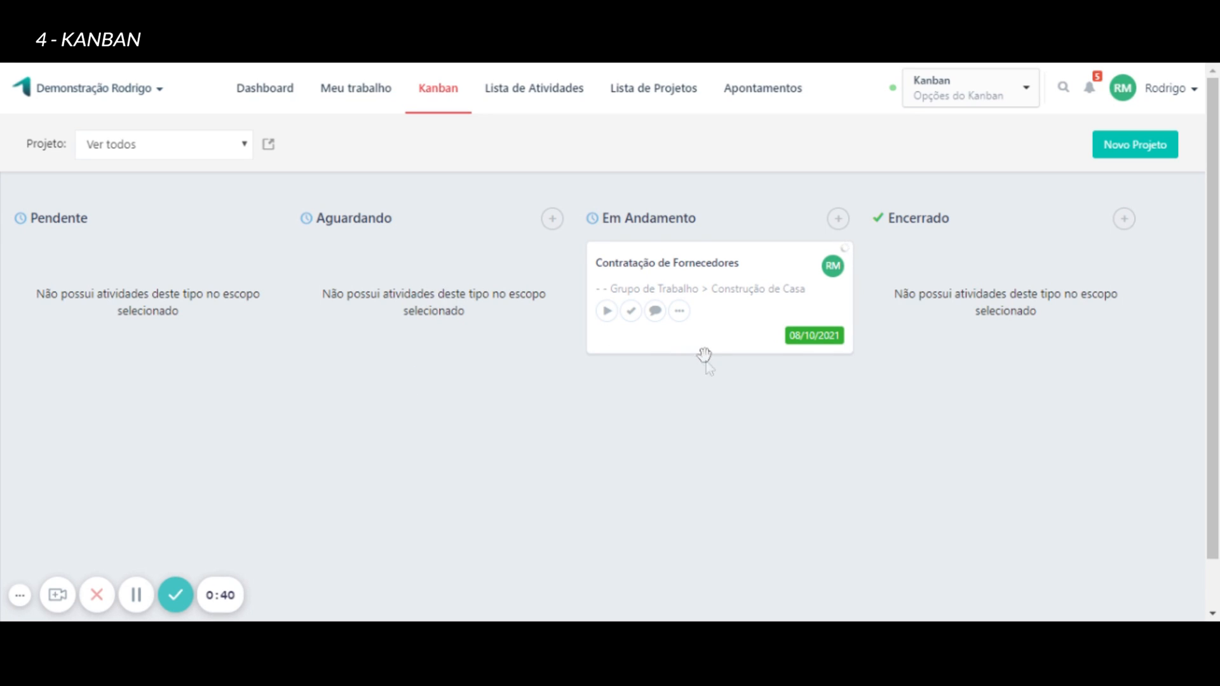
# Move the "Contratação de Fornecedores" card from Em Andamento to Encerrado, and return it to Em Andamento.
pyautogui.click(725, 342)
pyautogui.moveTo(725, 341); pyautogui.dragTo(1008, 343)
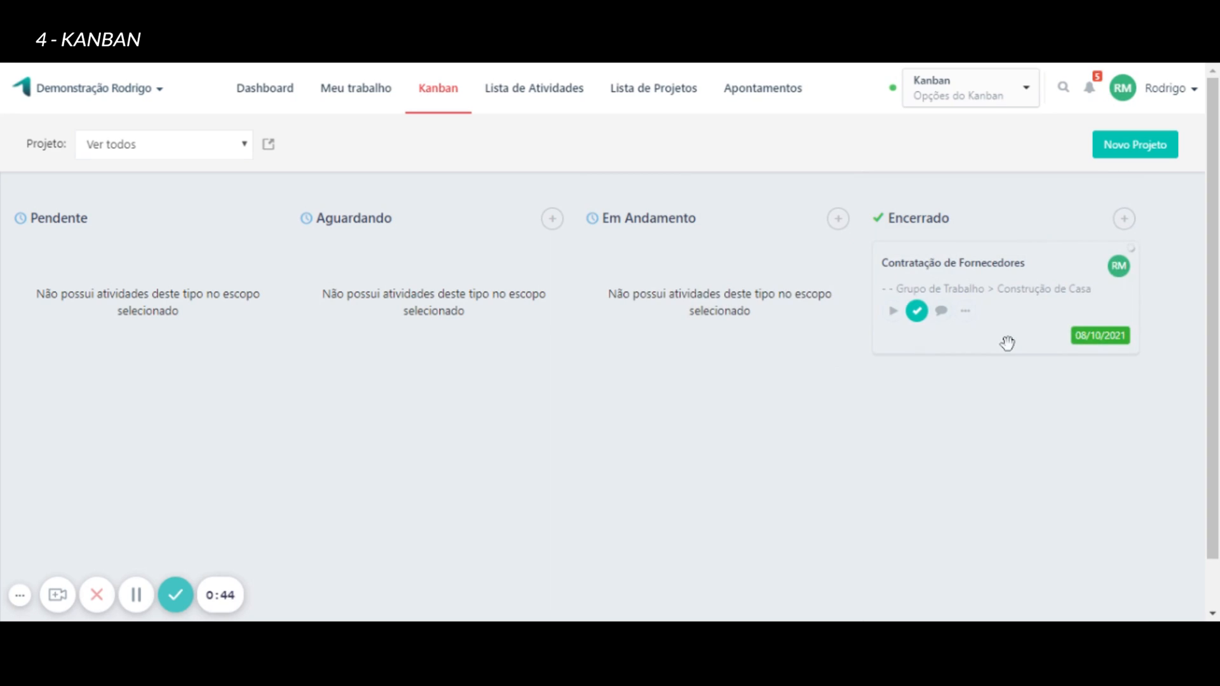
pyautogui.click(919, 321)
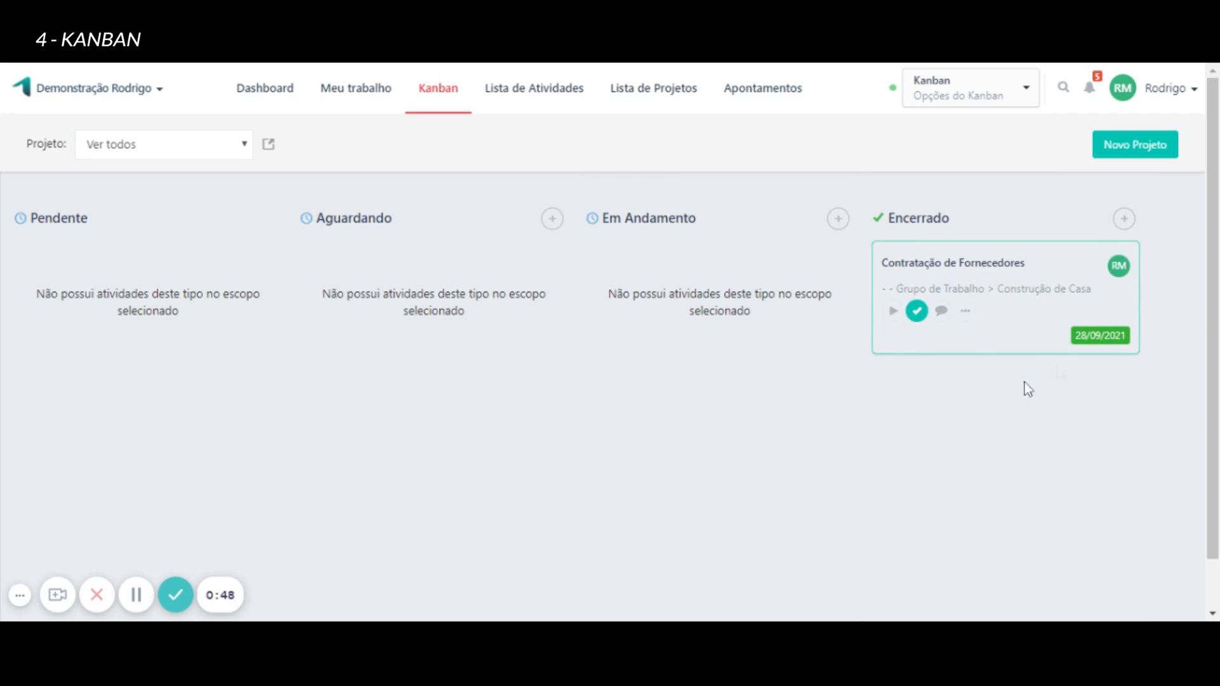
pyautogui.moveTo(1042, 341); pyautogui.dragTo(749, 413)
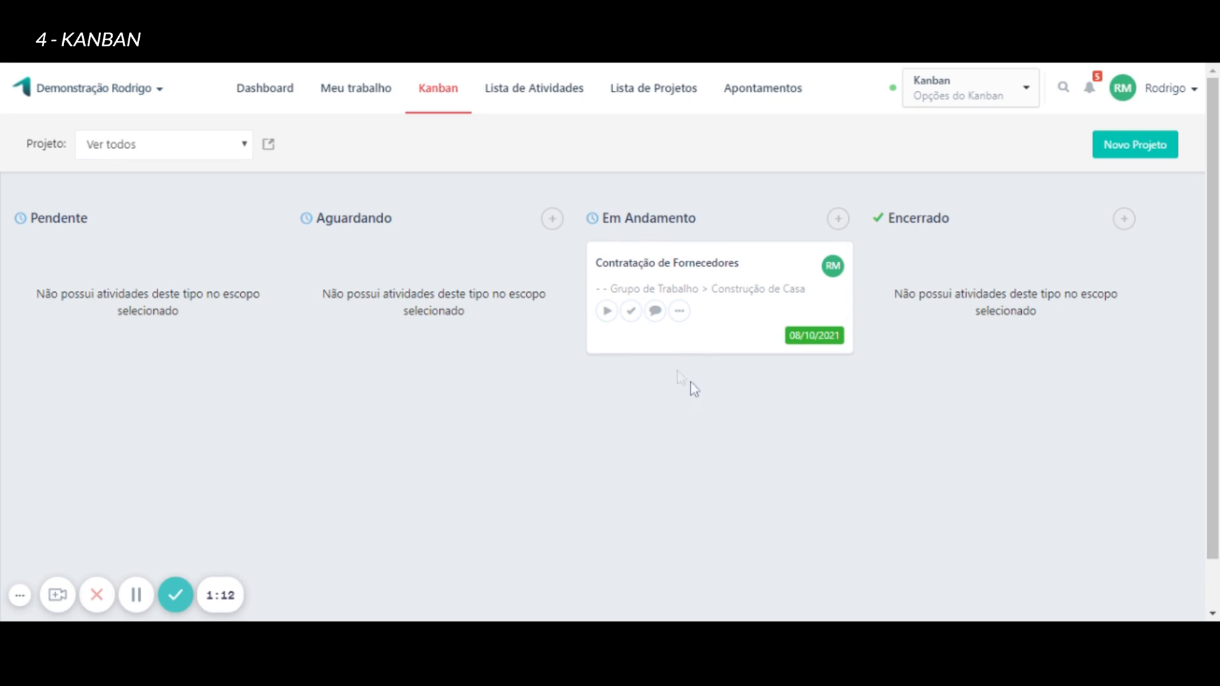
# Look through the additional actions available for the "Contratação de Fornecedores" card and dismiss them.
pyautogui.click(678, 314)
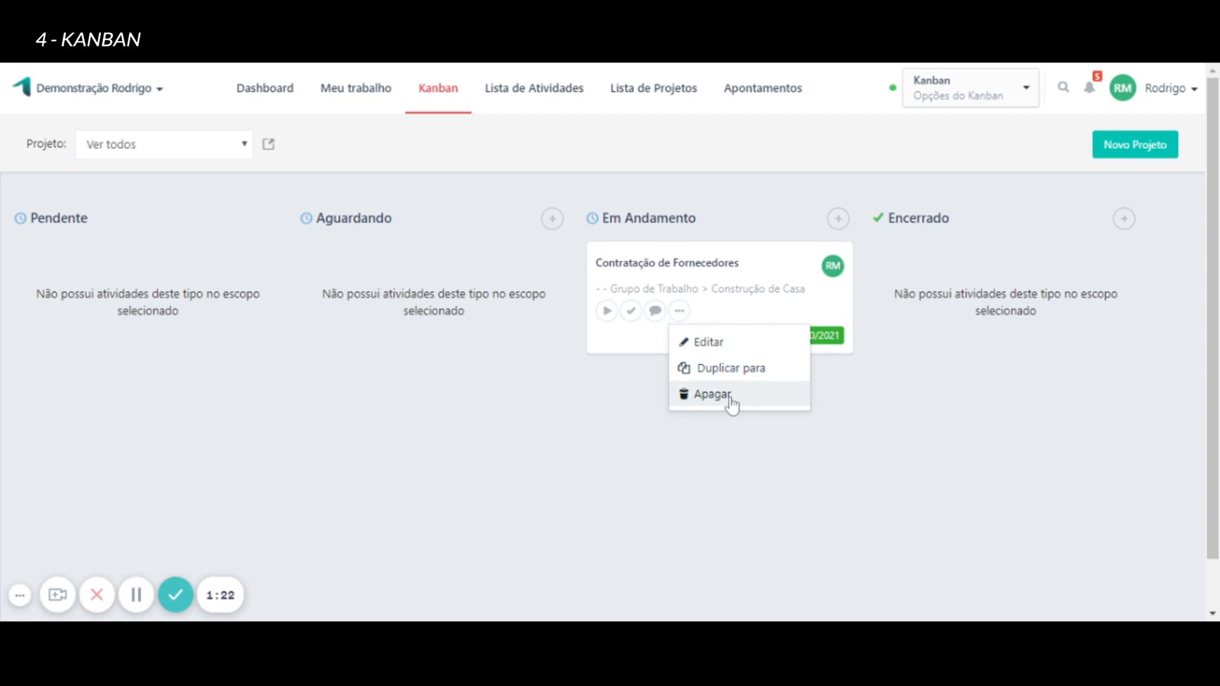
pyautogui.click(653, 459)
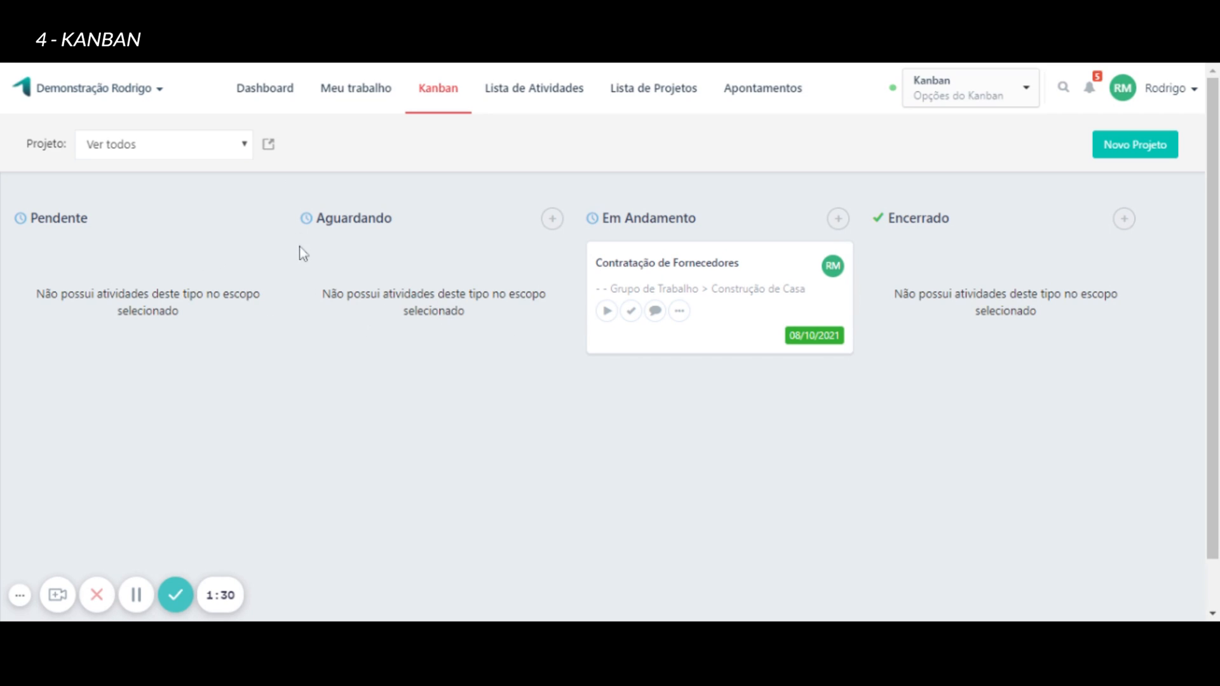
# Open the new activity form for the Aguardando column, examine its fields, and cancel without saving.
pyautogui.click(552, 222)
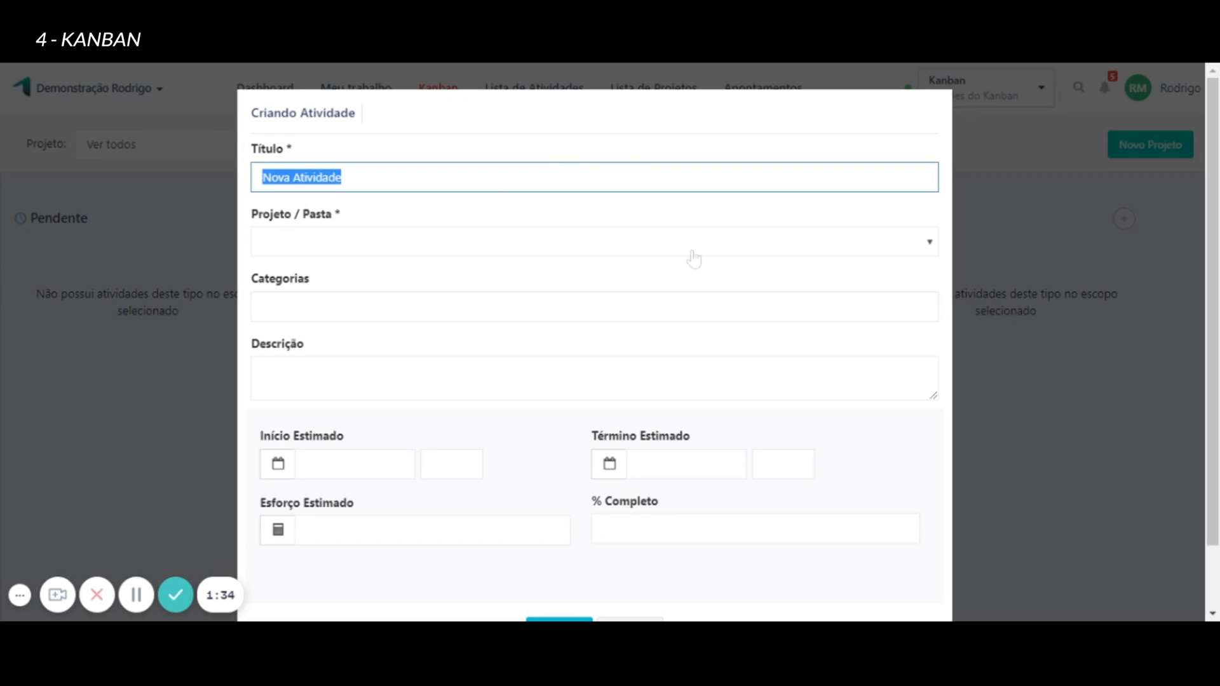
pyautogui.scroll(-2, 595, 271)
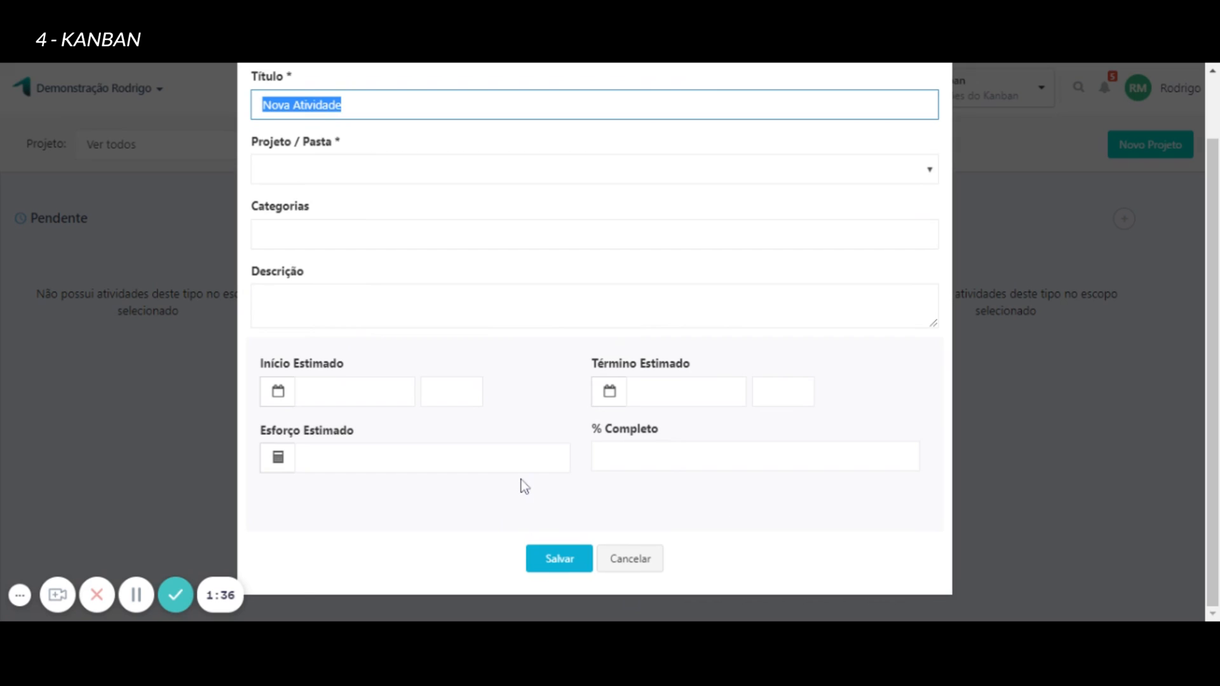
pyautogui.scroll(2, 521, 481)
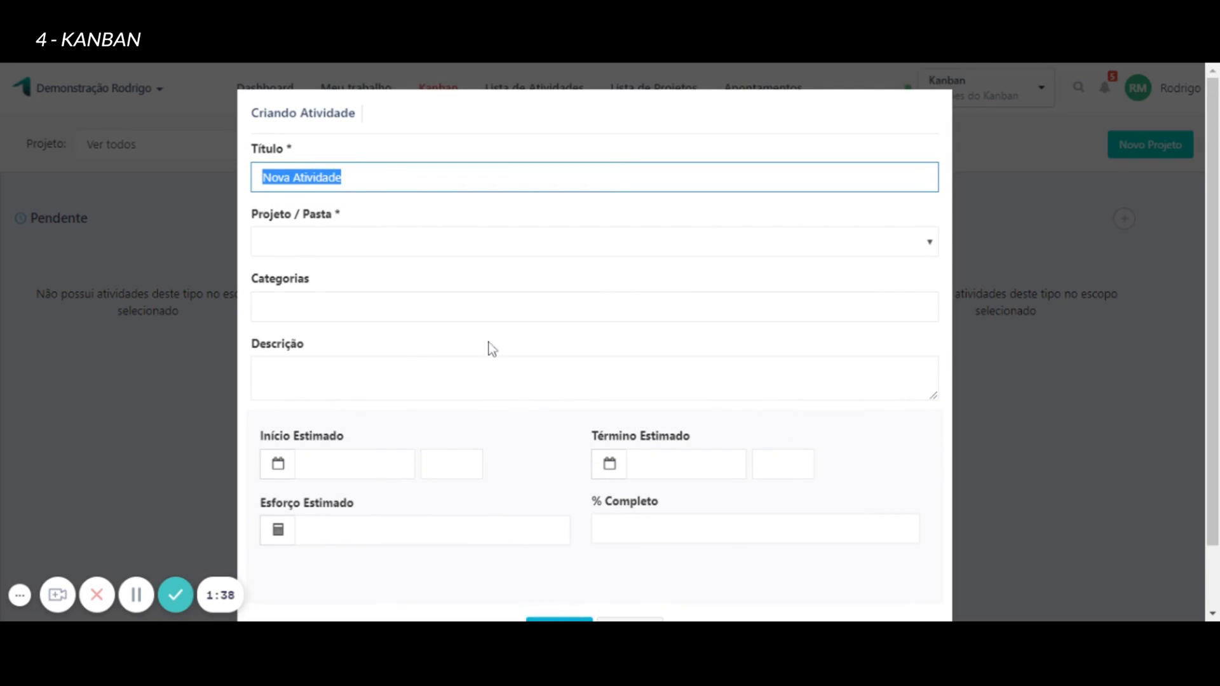
pyautogui.scroll(-2, 435, 172)
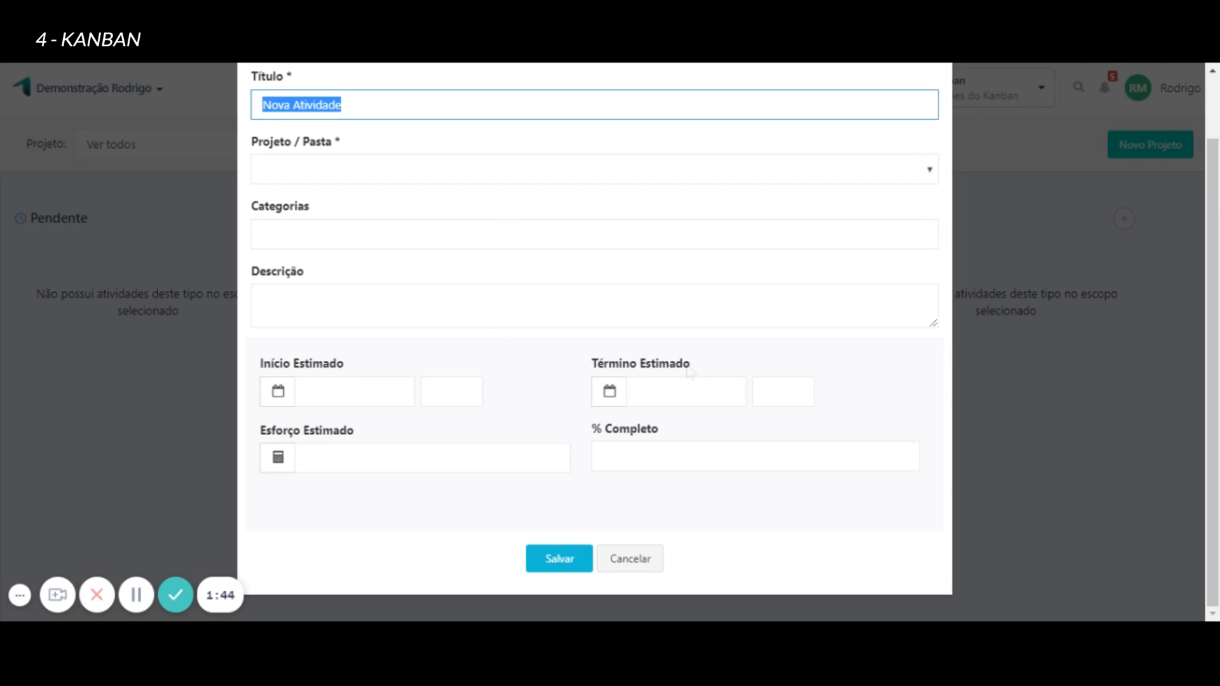
pyautogui.click(642, 562)
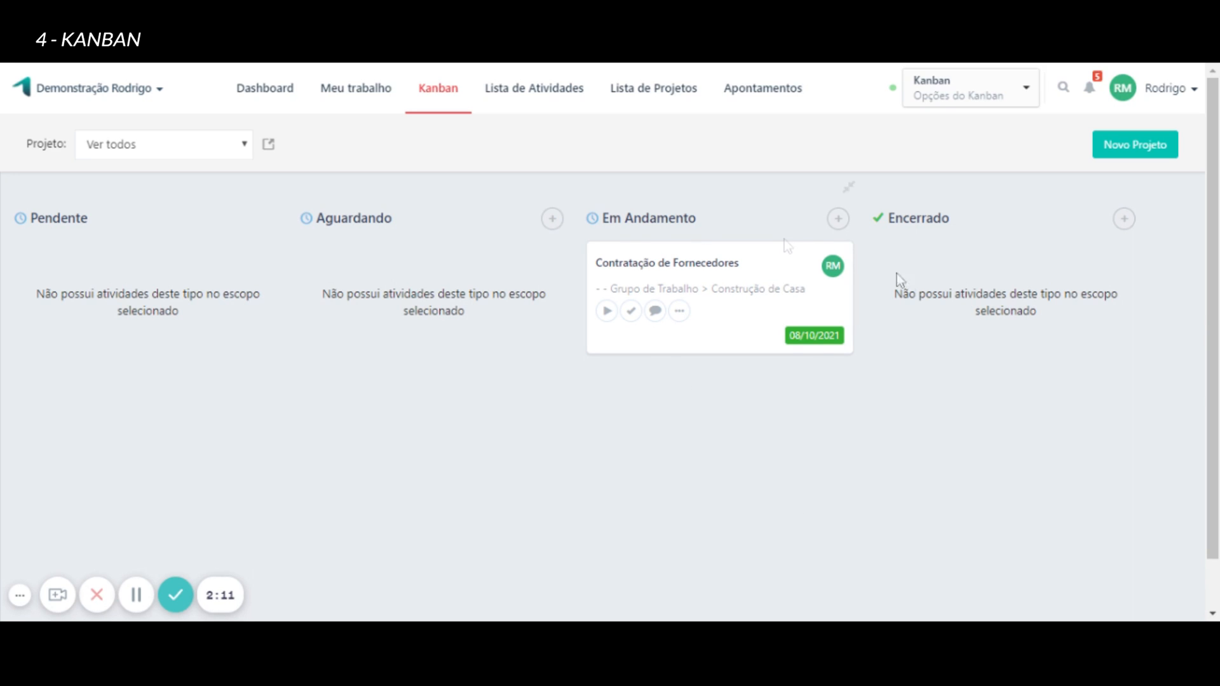
# Start a new Kanban view and examine the choices for Tipo de Kanban.
pyautogui.click(1004, 100)
pyautogui.moveTo(927, 127)
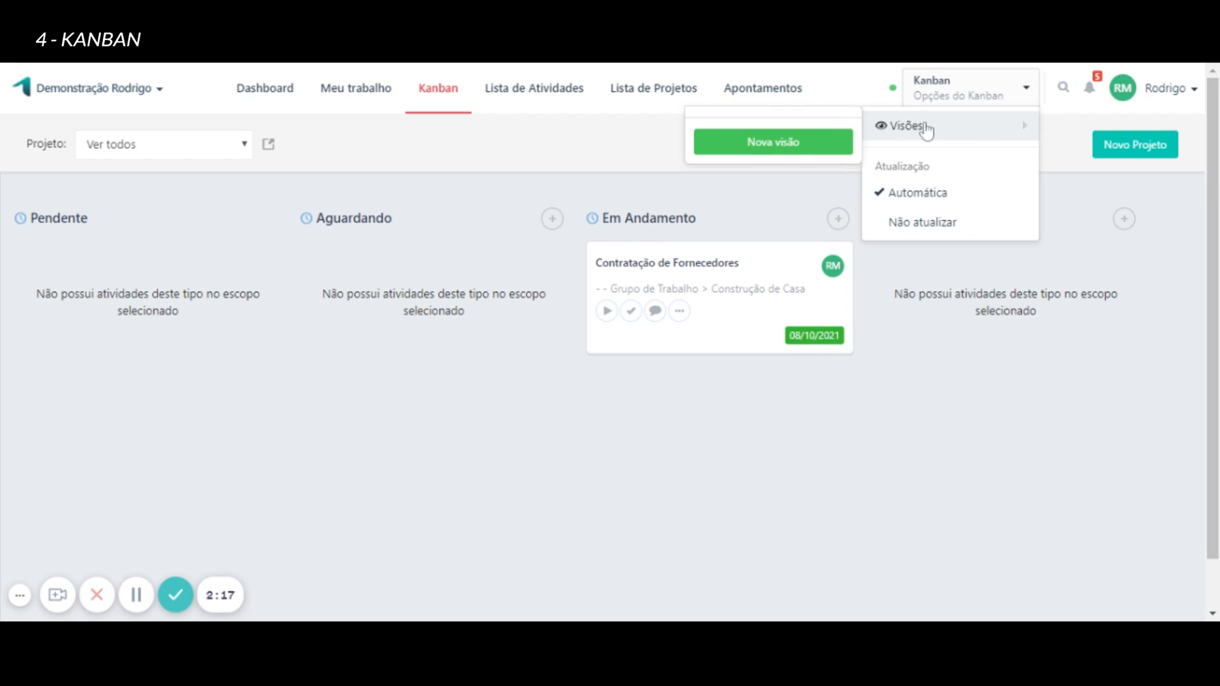
pyautogui.click(788, 141)
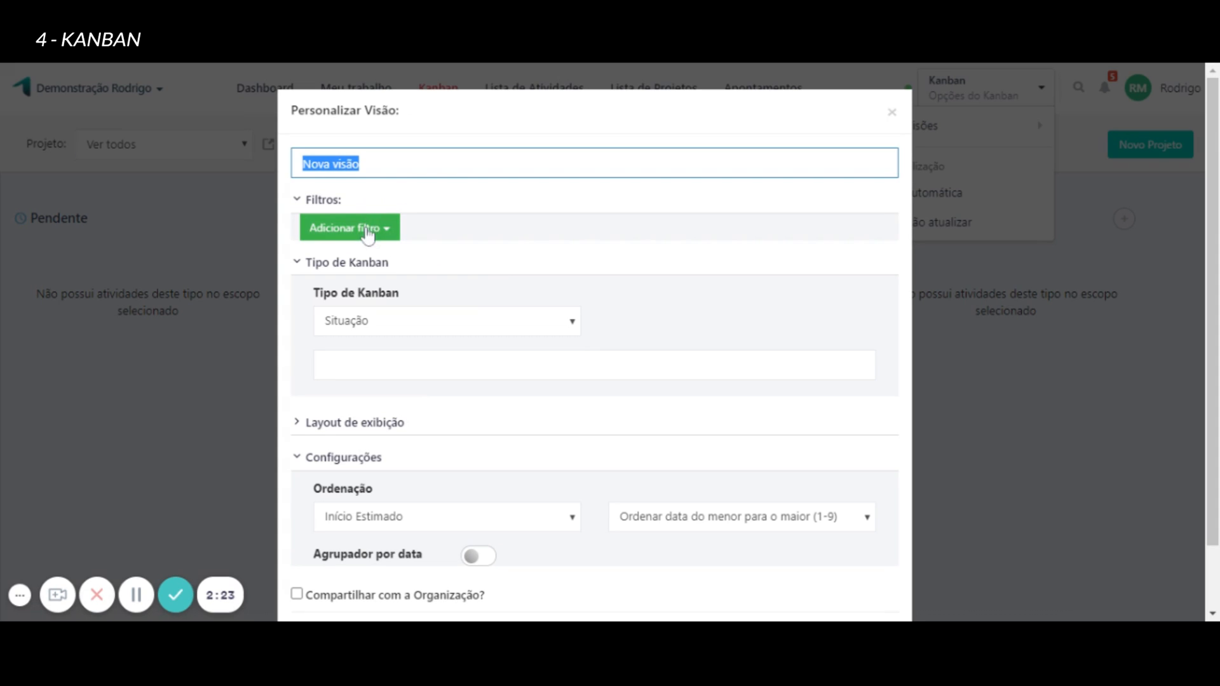
pyautogui.click(559, 329)
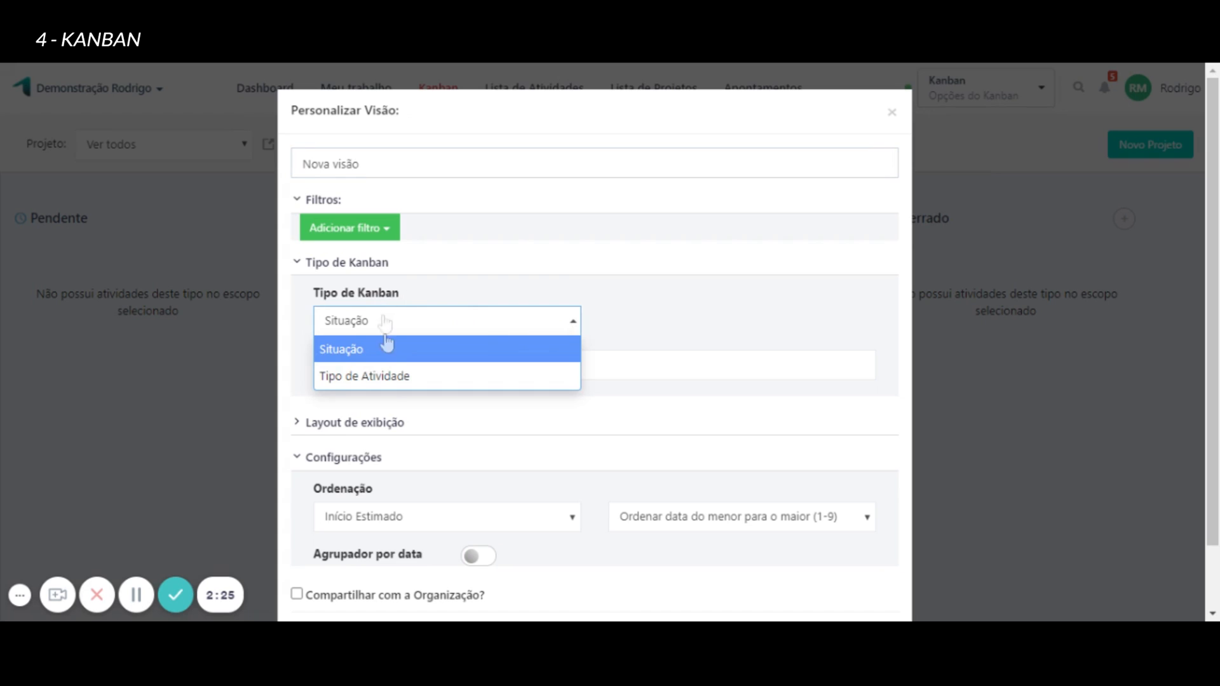
pyautogui.click(685, 301)
# Expand Layout de exibição in the new Kanban view and examine the column layouts and Exibição dos Cards choices.
pyautogui.click(382, 426)
pyautogui.scroll(-3, 470, 372)
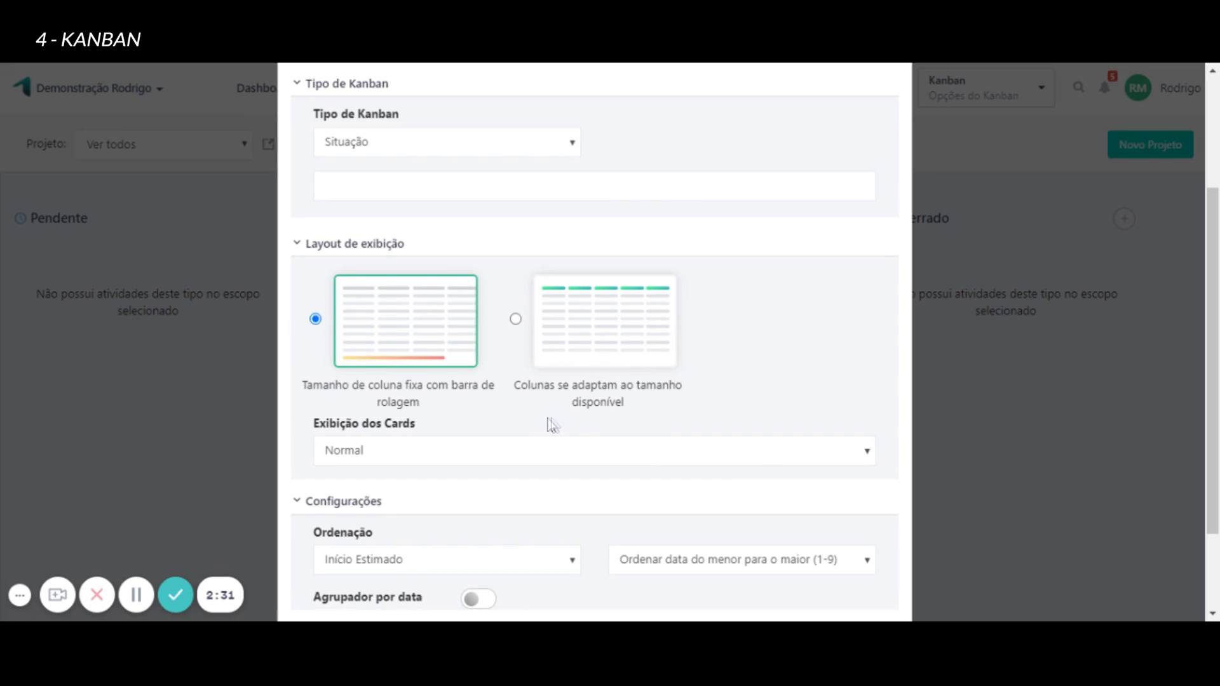
pyautogui.scroll(-2, 356, 356)
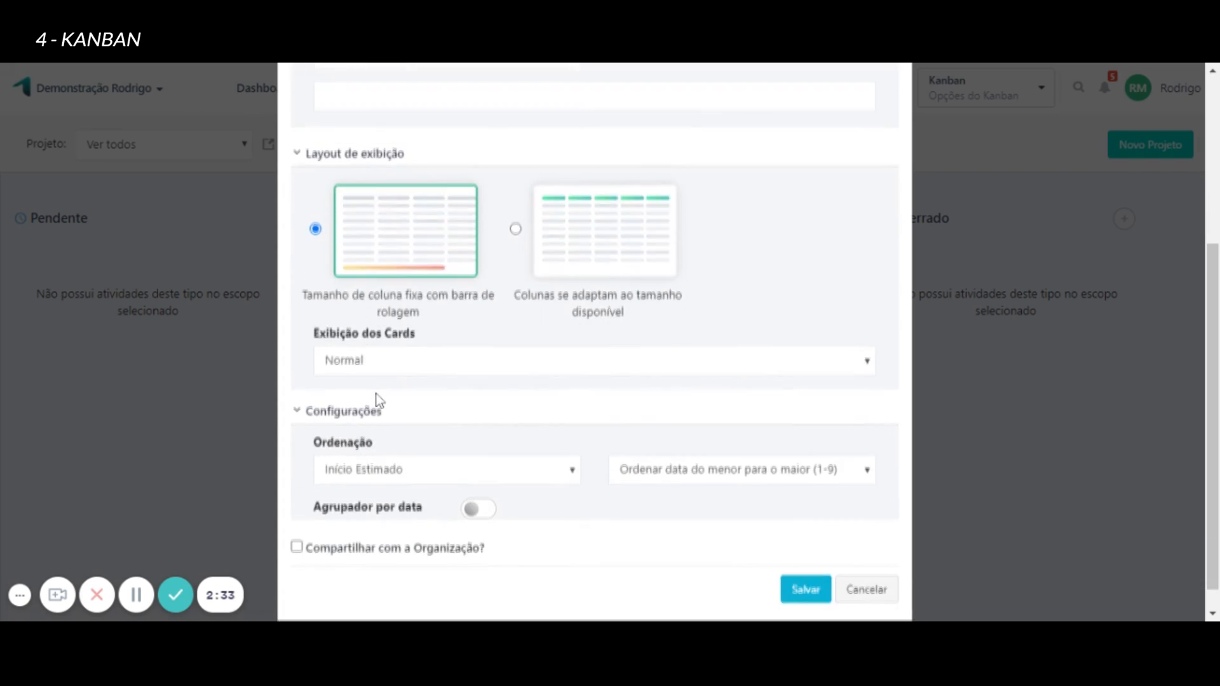
pyautogui.click(420, 343)
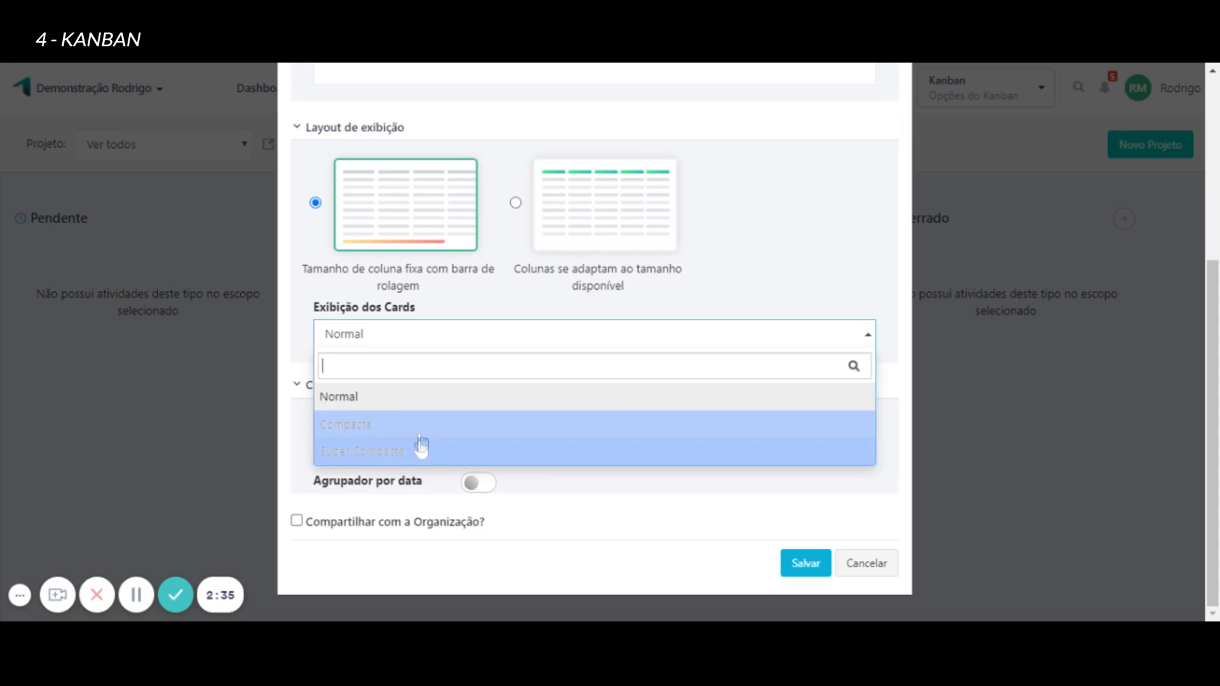
pyautogui.click(807, 310)
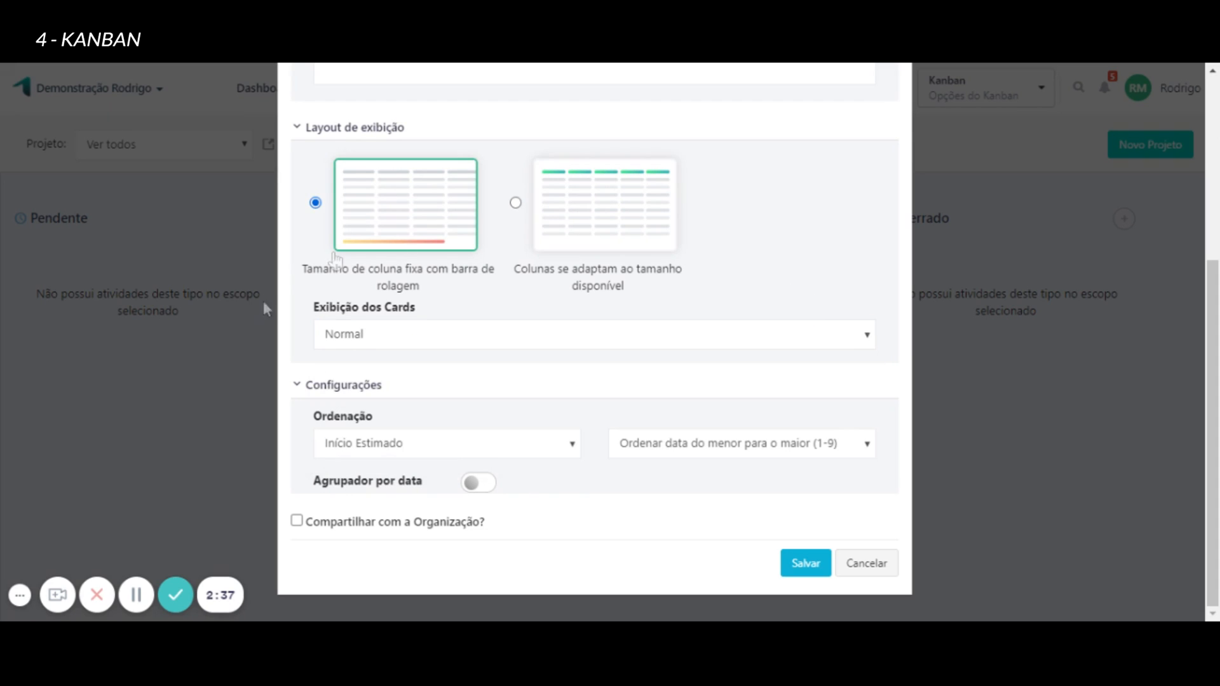
# Examine the Ordenação choices for the new Kanban view and cancel the view without saving.
pyautogui.click(401, 448)
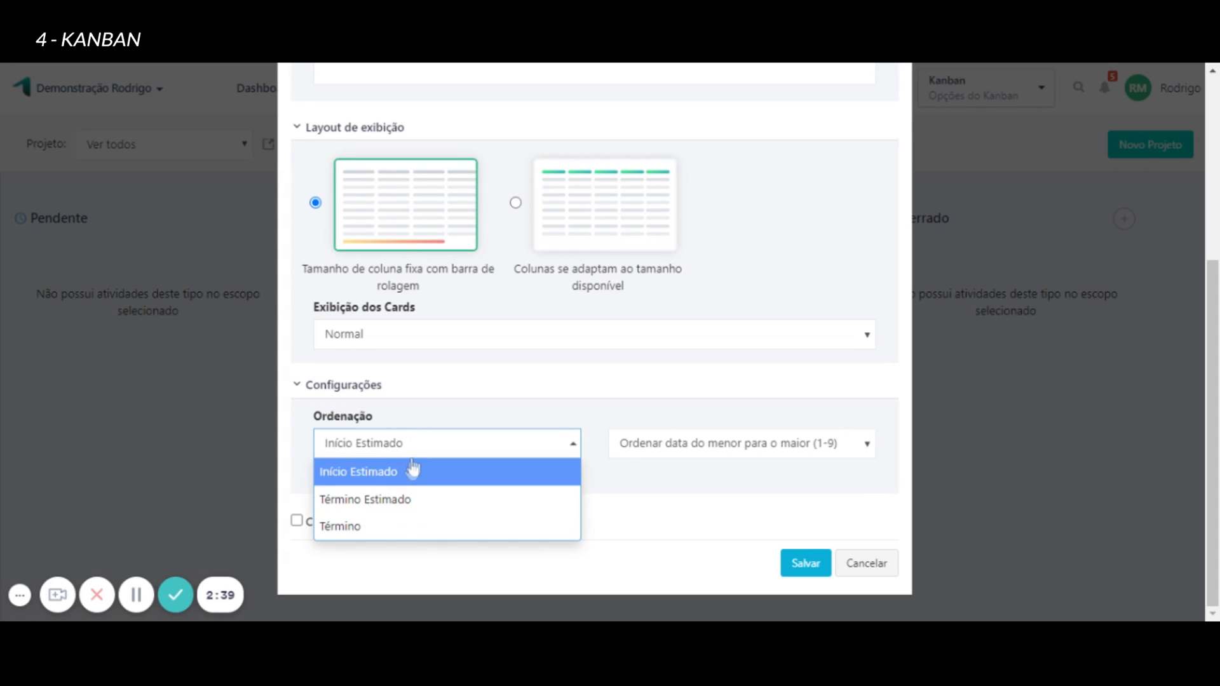
pyautogui.click(473, 389)
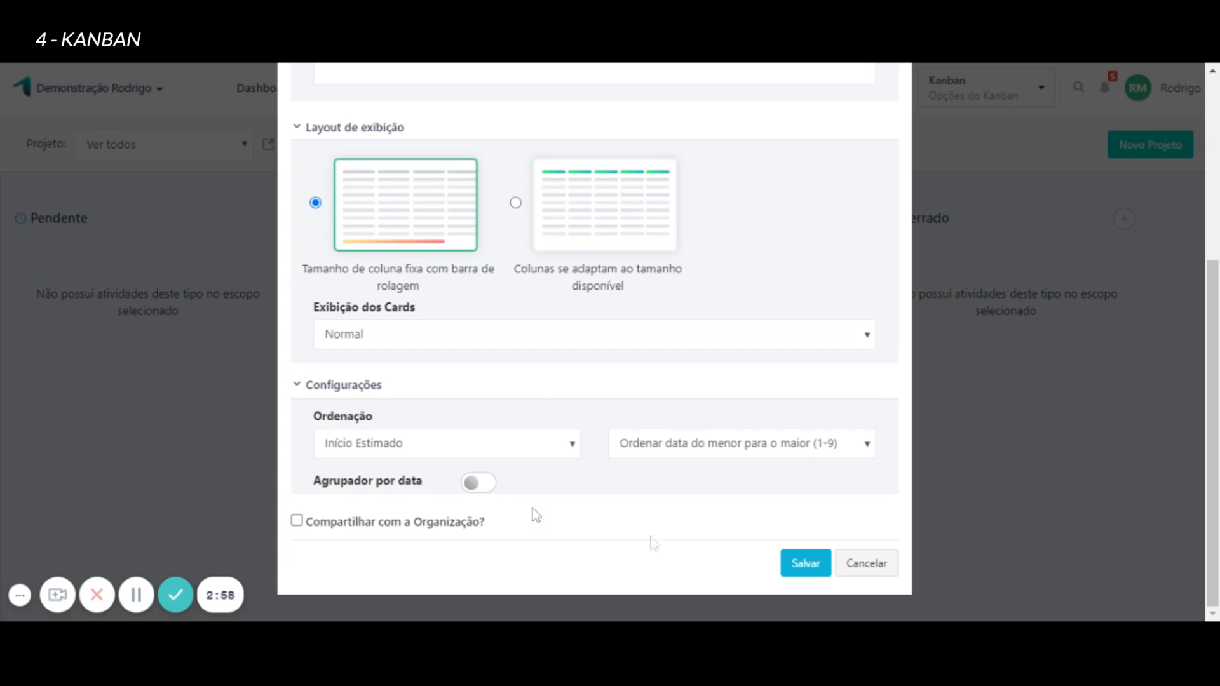
pyautogui.click(859, 568)
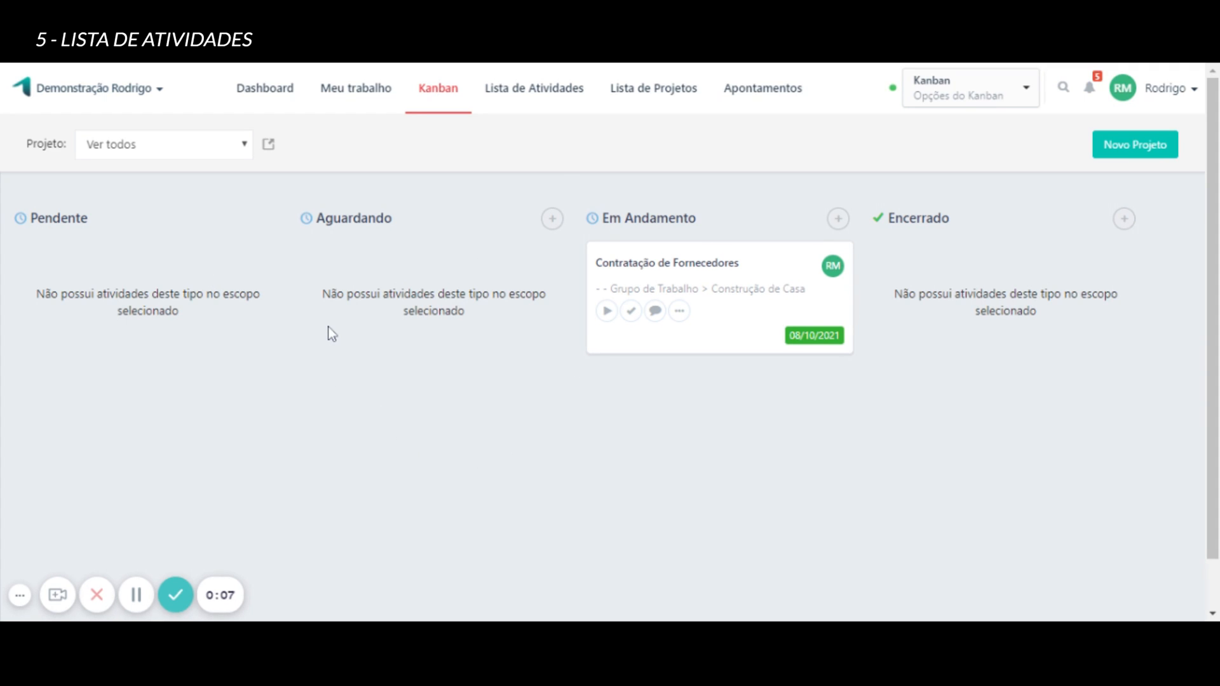
# Open Lista de Atividades and look through the saved views available for the list.
pyautogui.click(522, 94)
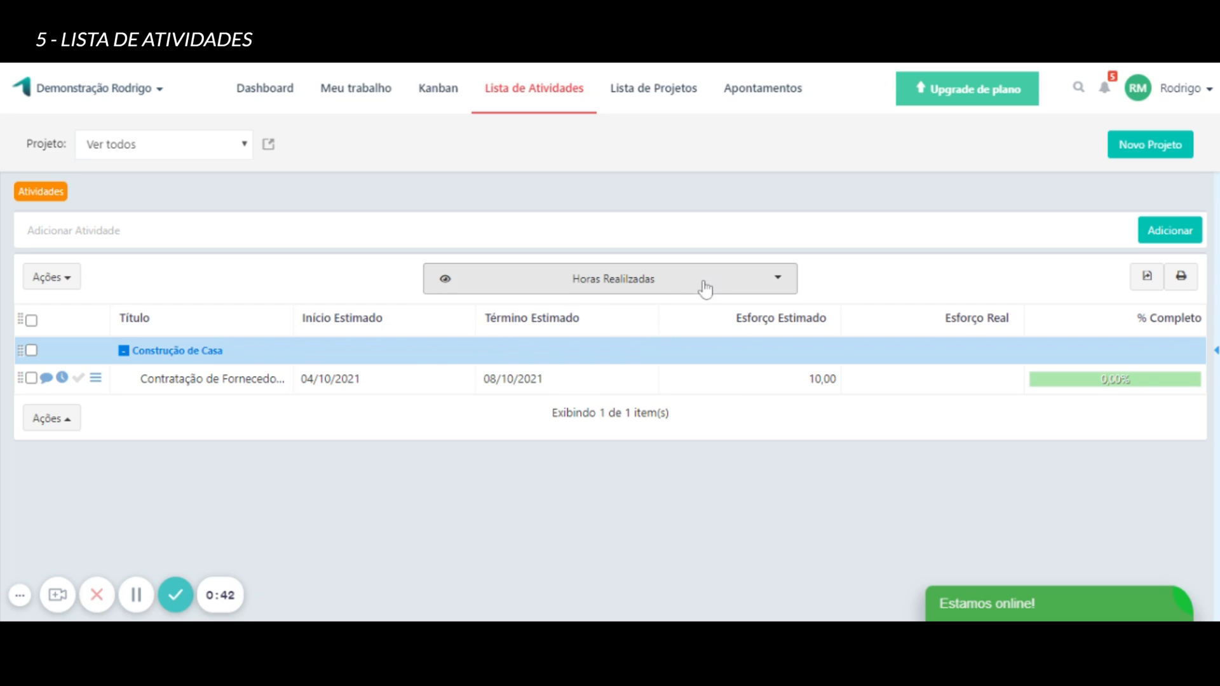
pyautogui.click(771, 287)
pyautogui.scroll(-2, 572, 355)
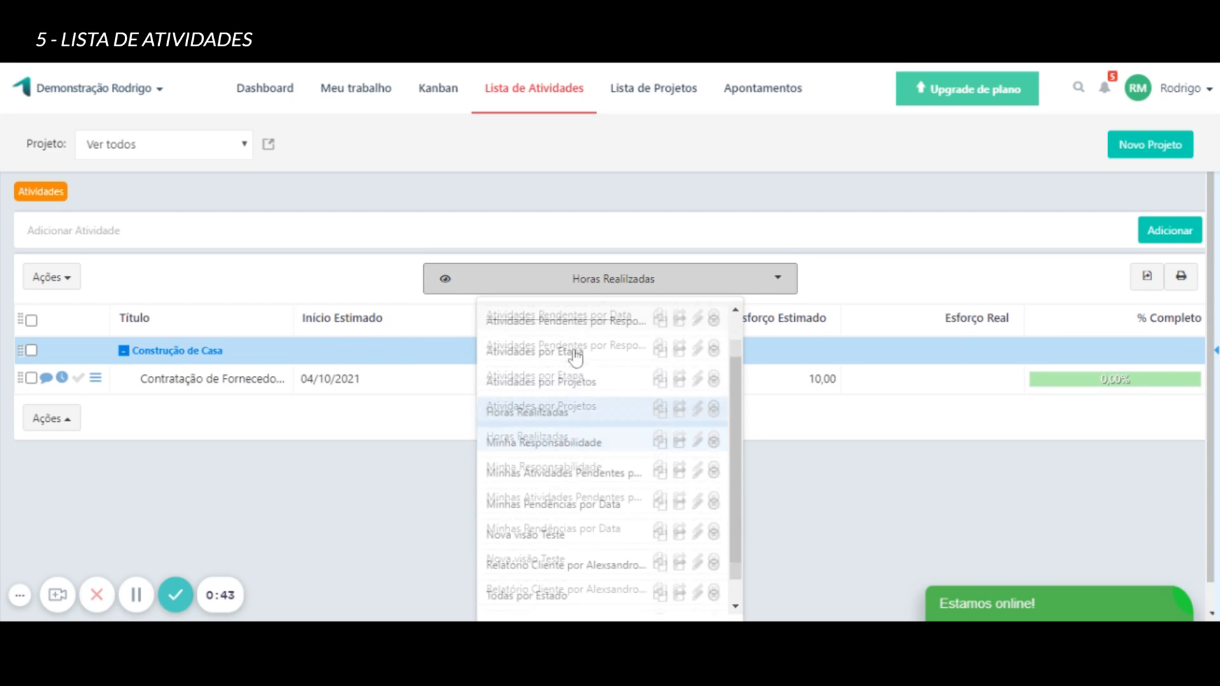
pyautogui.scroll(2, 547, 500)
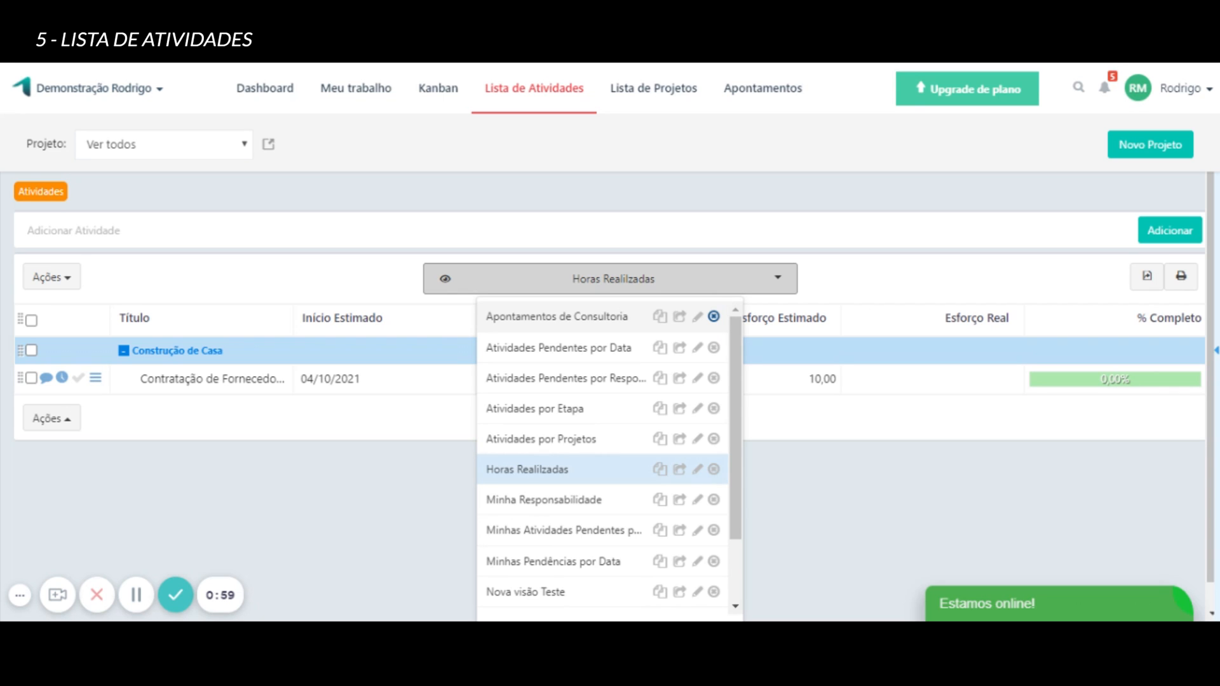
pyautogui.scroll(-5, 609, 572)
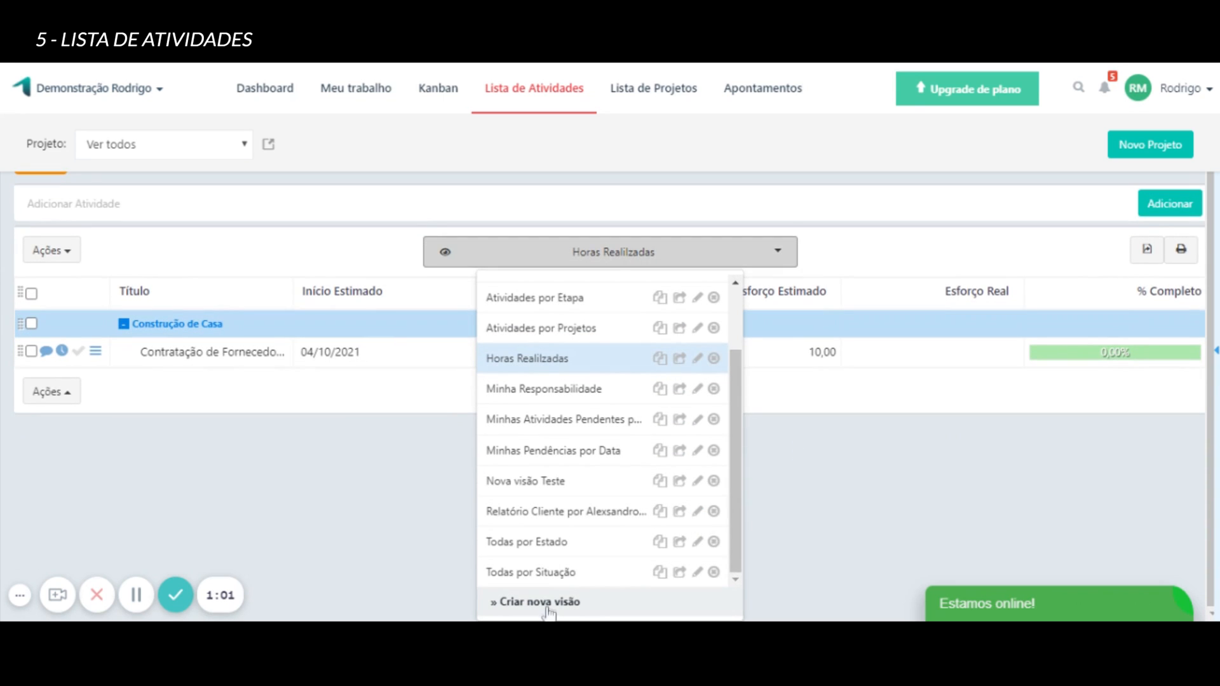
# Start a new activity list view and examine the columns that can be added to it.
pyautogui.click(548, 602)
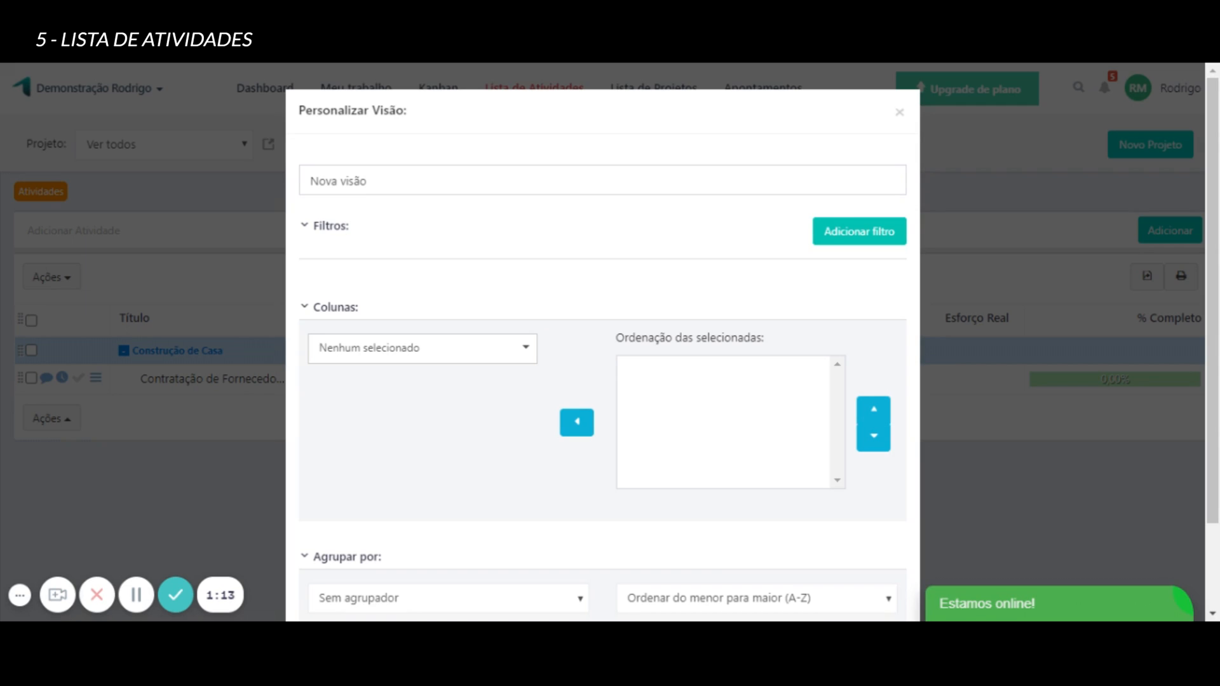
pyautogui.click(526, 349)
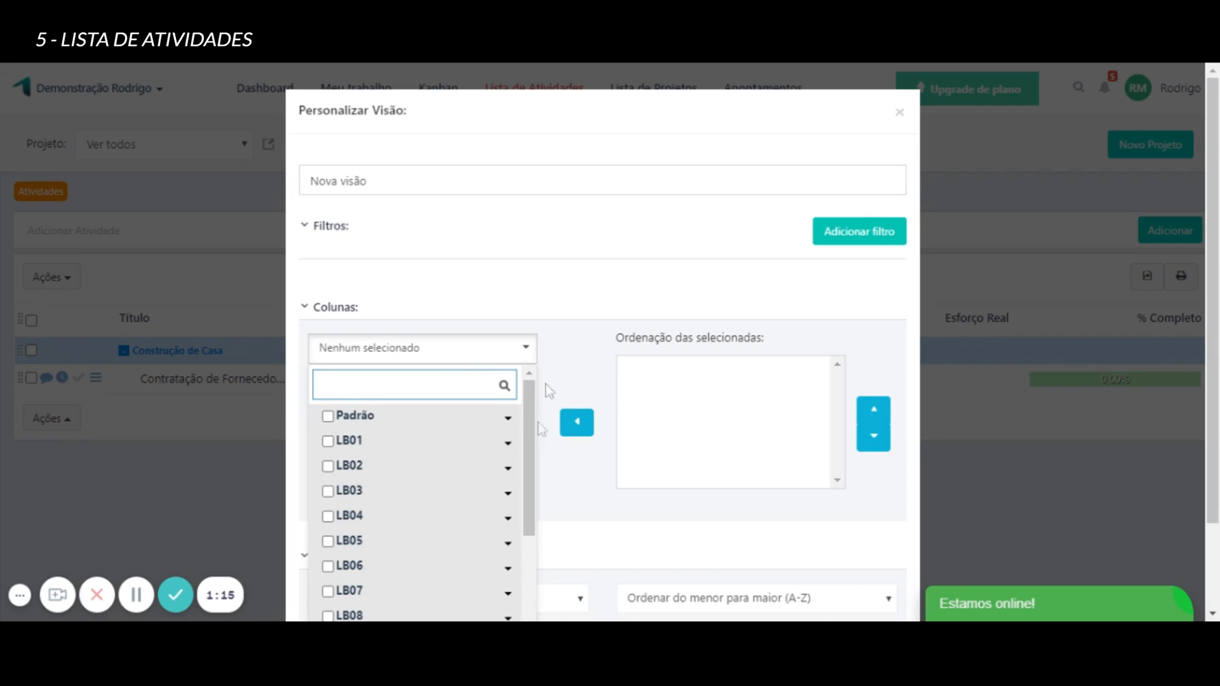
pyautogui.click(581, 340)
# Review the grouping and remaining settings of the new activity list view, and cancel it without saving.
pyautogui.scroll(-3, 580, 340)
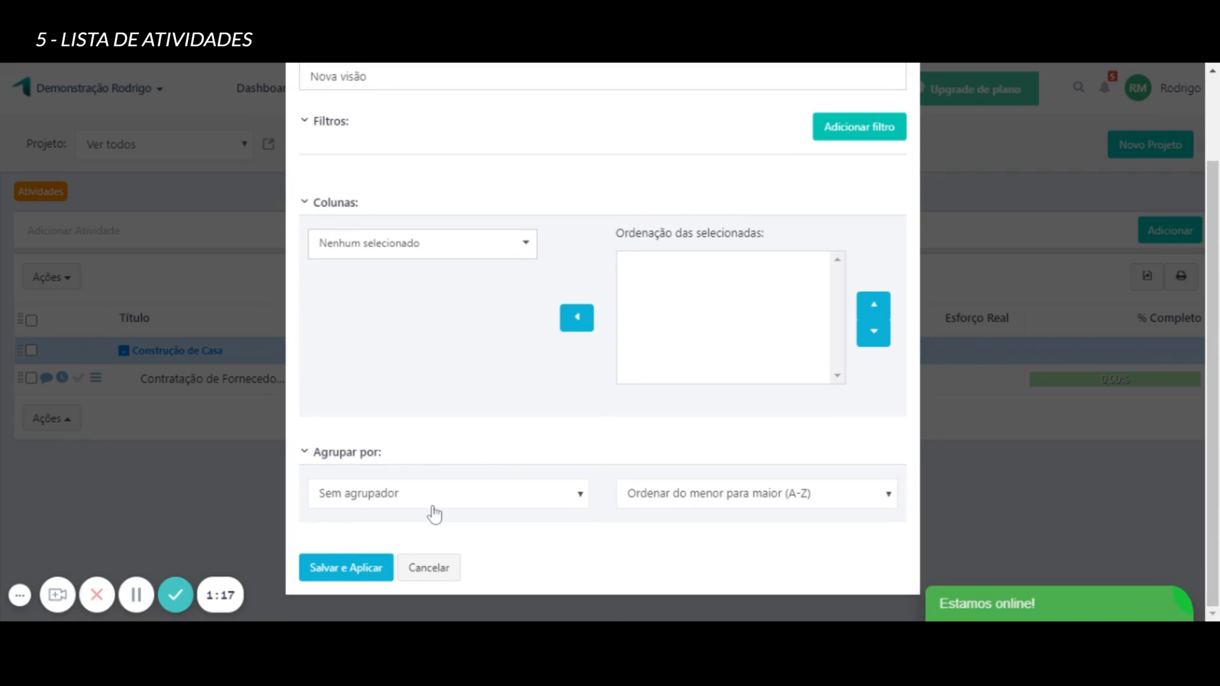
pyautogui.click(434, 512)
pyautogui.click(642, 420)
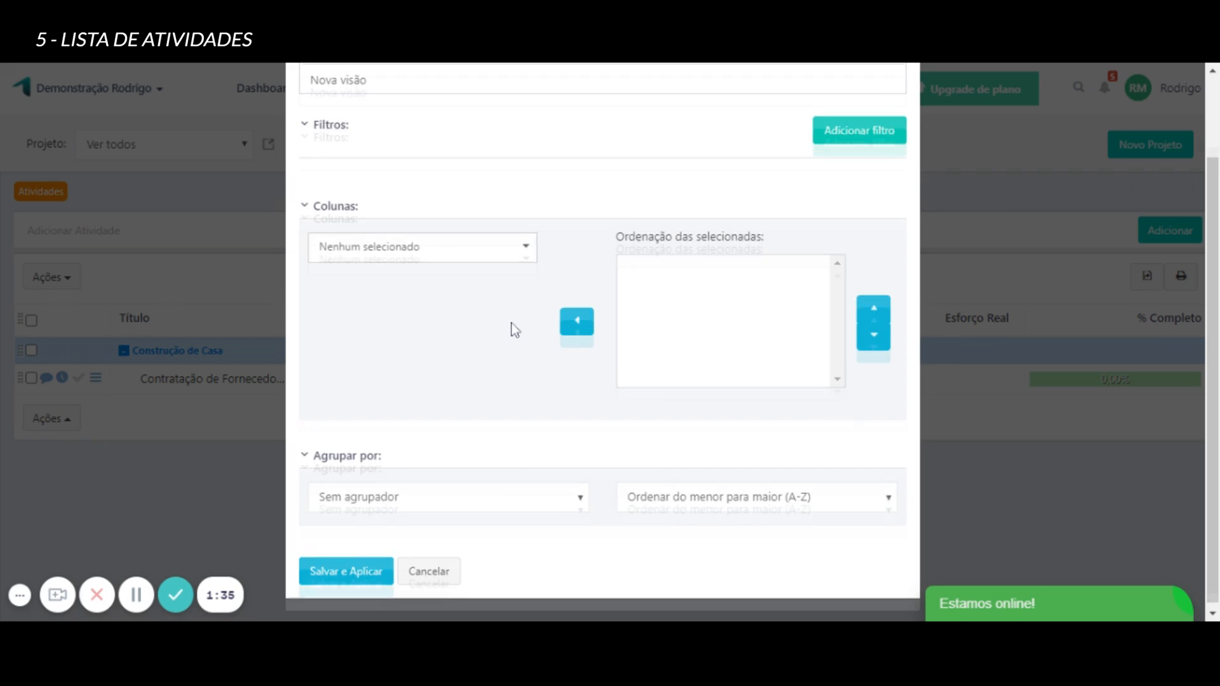
pyautogui.scroll(2, 384, 245)
pyautogui.scroll(-2, 847, 528)
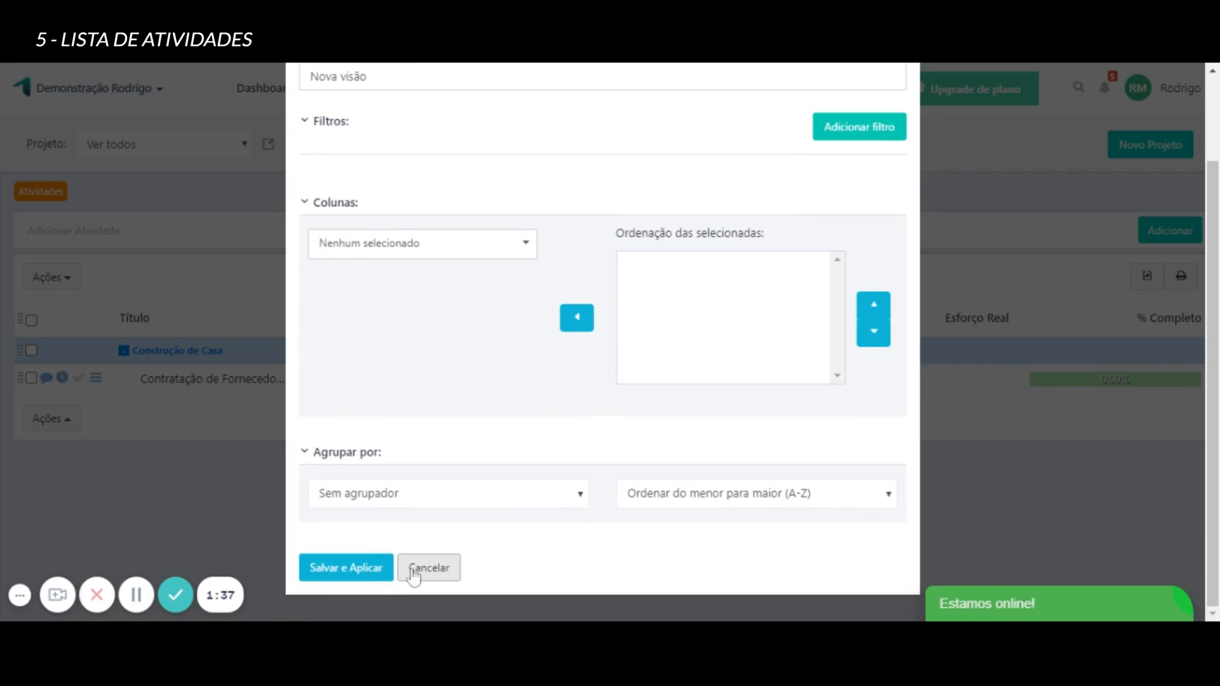
pyautogui.click(448, 576)
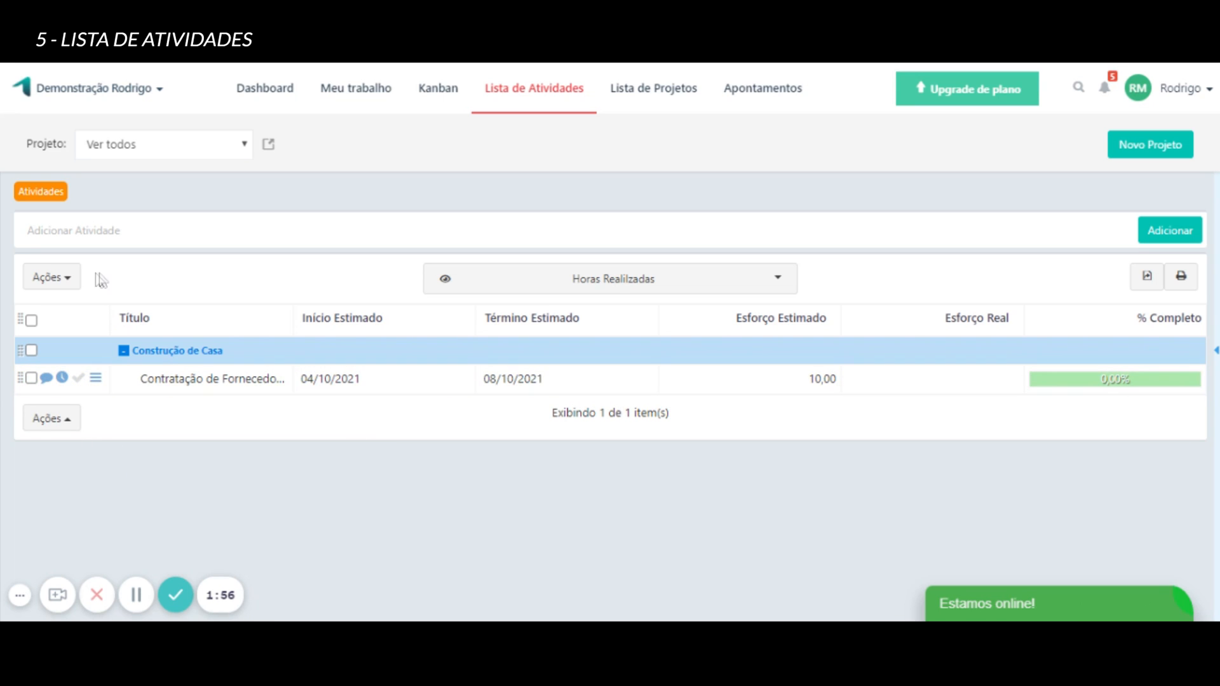
# Select all activities in the list and look through the bulk actions available for them.
pyautogui.click(32, 320)
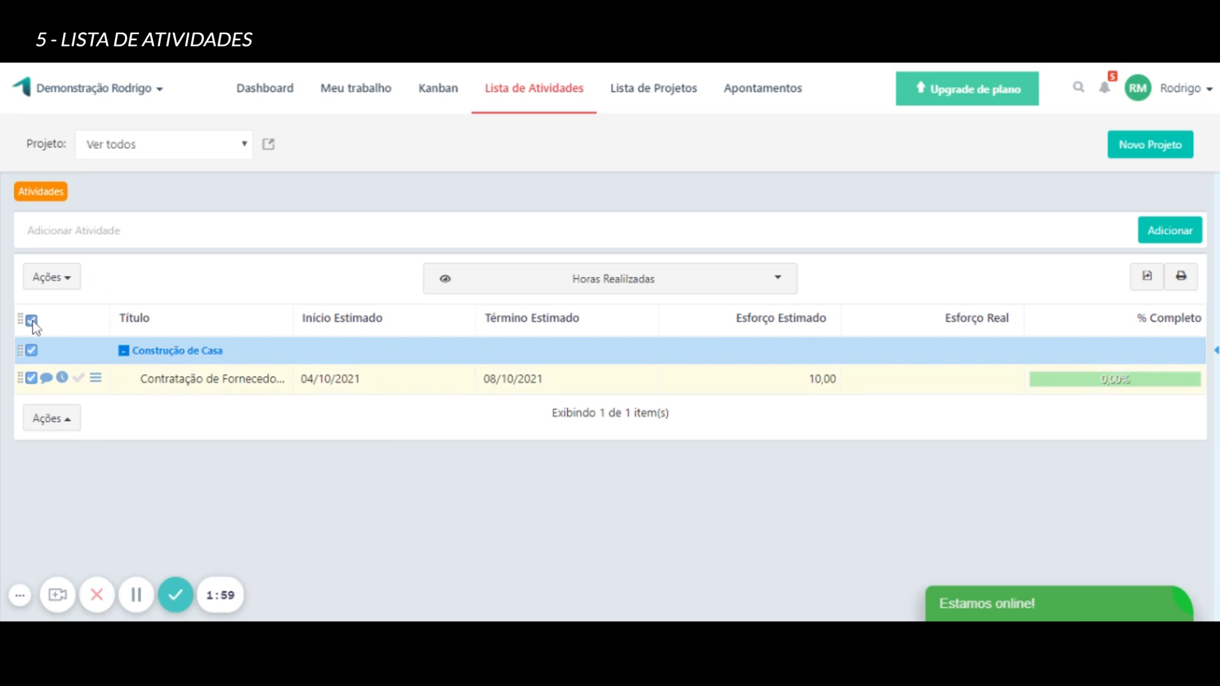
pyautogui.click(71, 288)
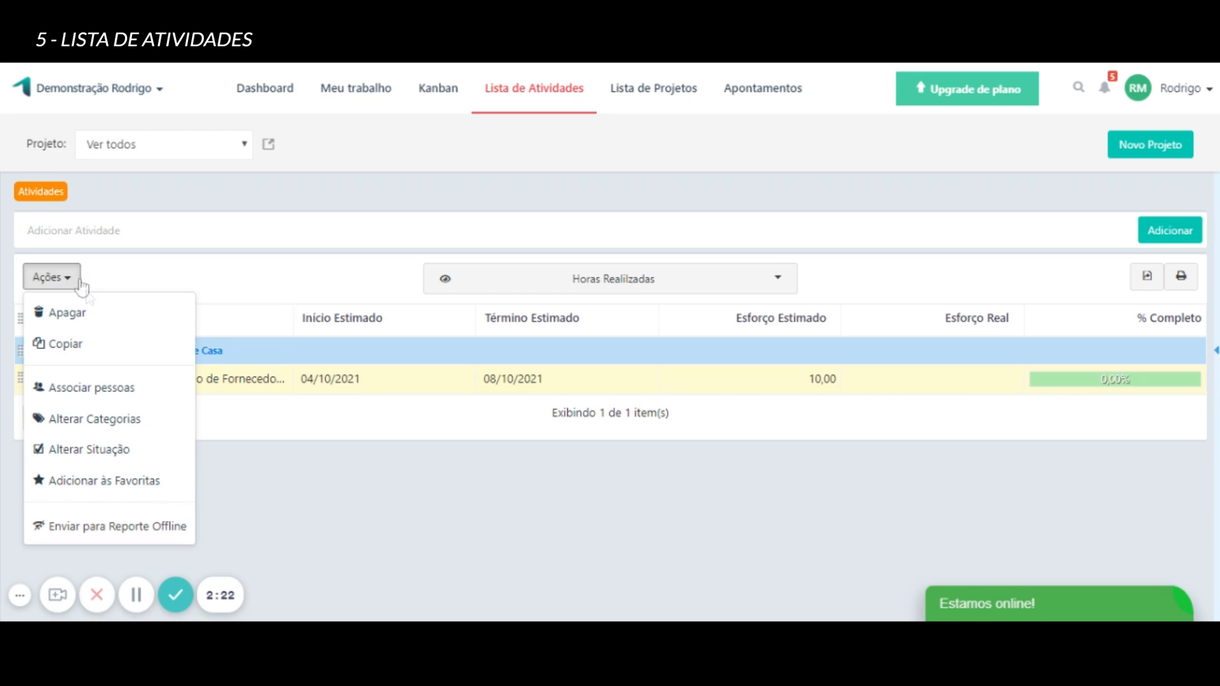
pyautogui.click(71, 278)
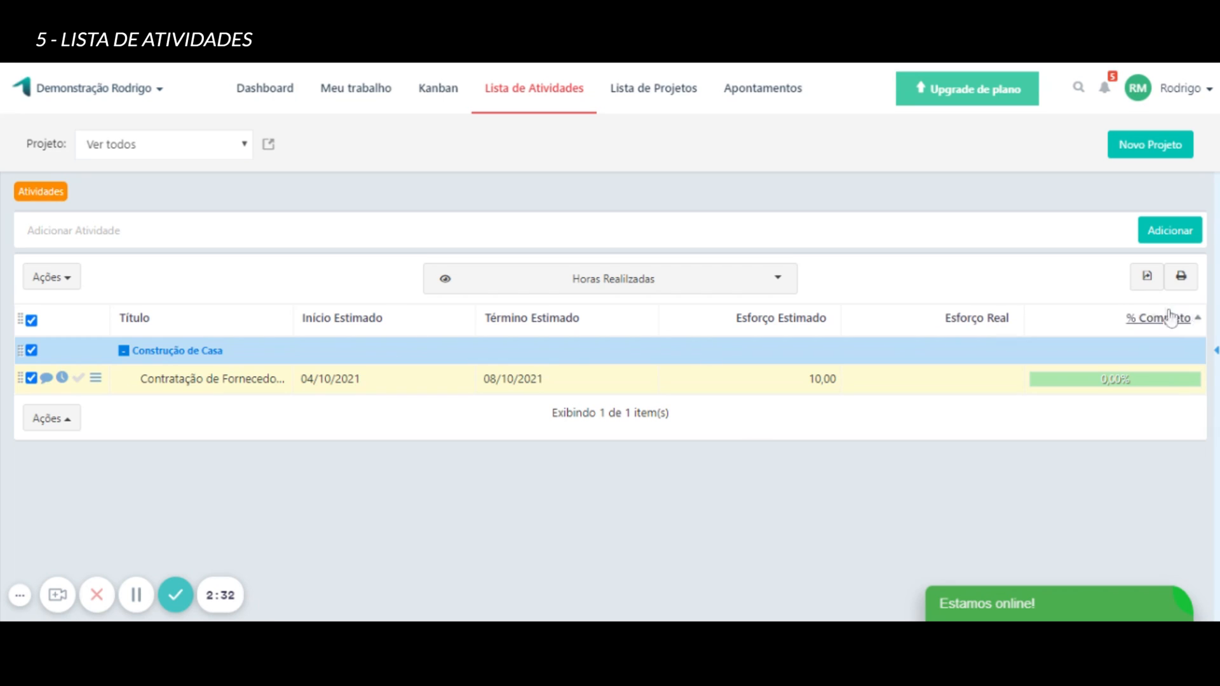
# Open the export settings for the "Horas Realilzadas" view and examine its column selection.
pyautogui.click(1146, 277)
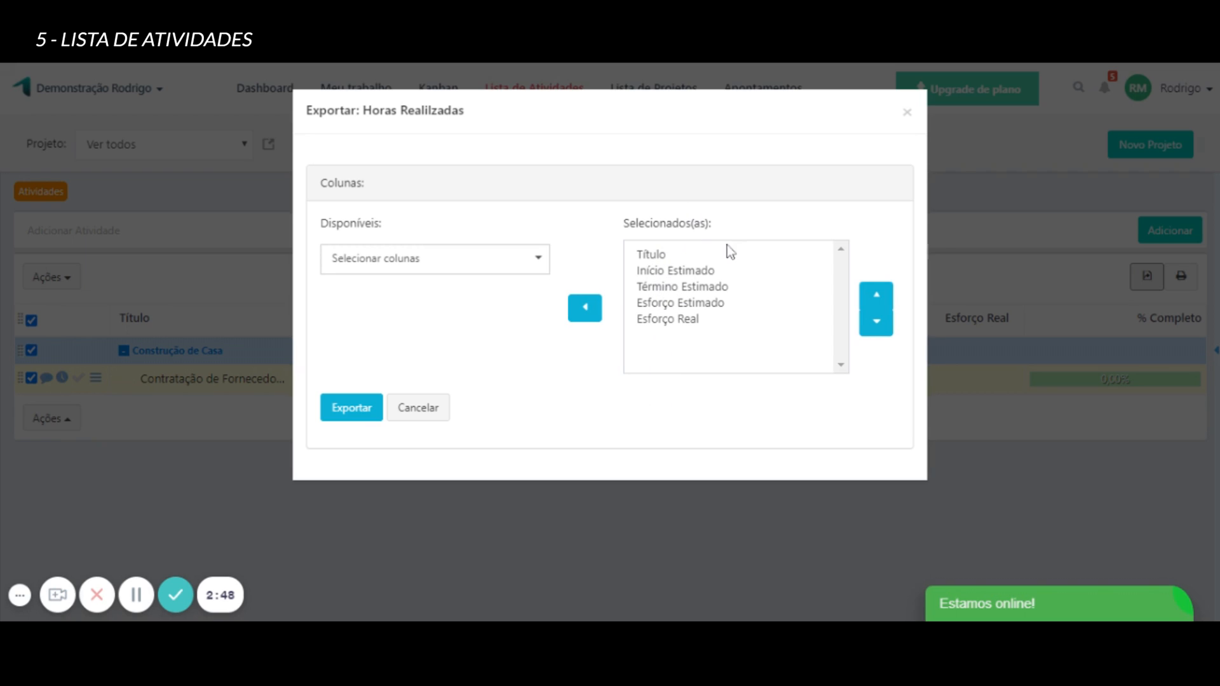
pyautogui.click(548, 258)
pyautogui.click(570, 272)
# Cancel the export, then open the print report options for the activity list, review them and close without generating a report.
pyautogui.click(411, 409)
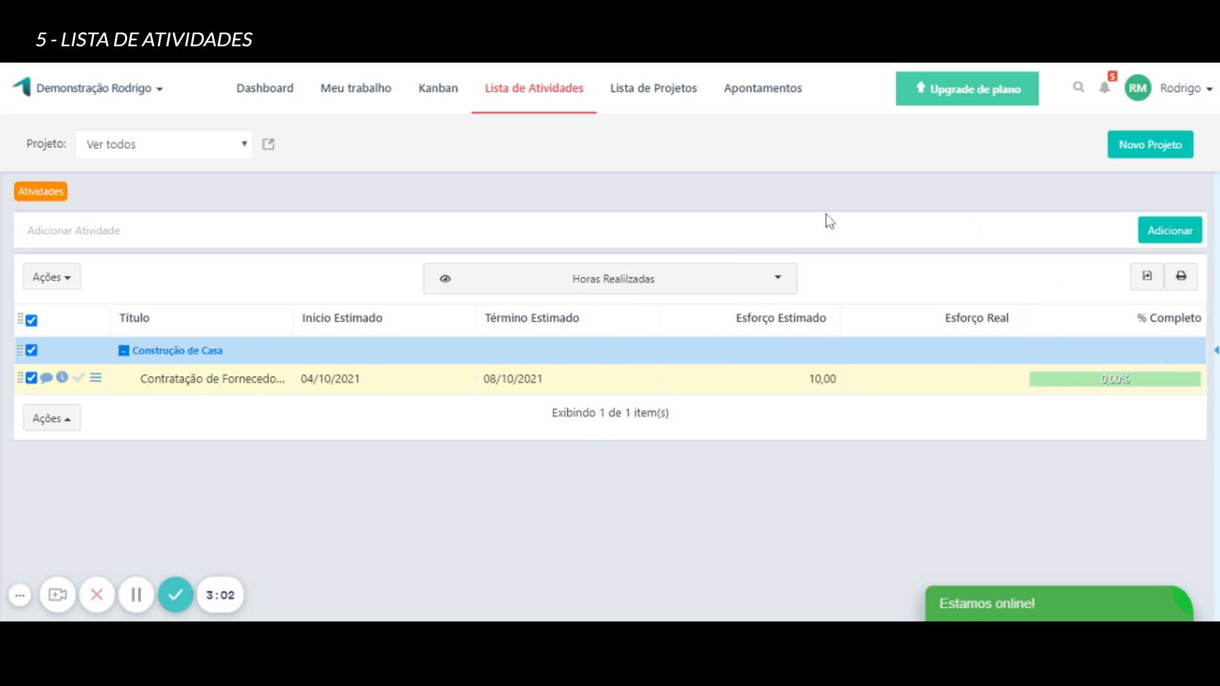
pyautogui.click(1180, 277)
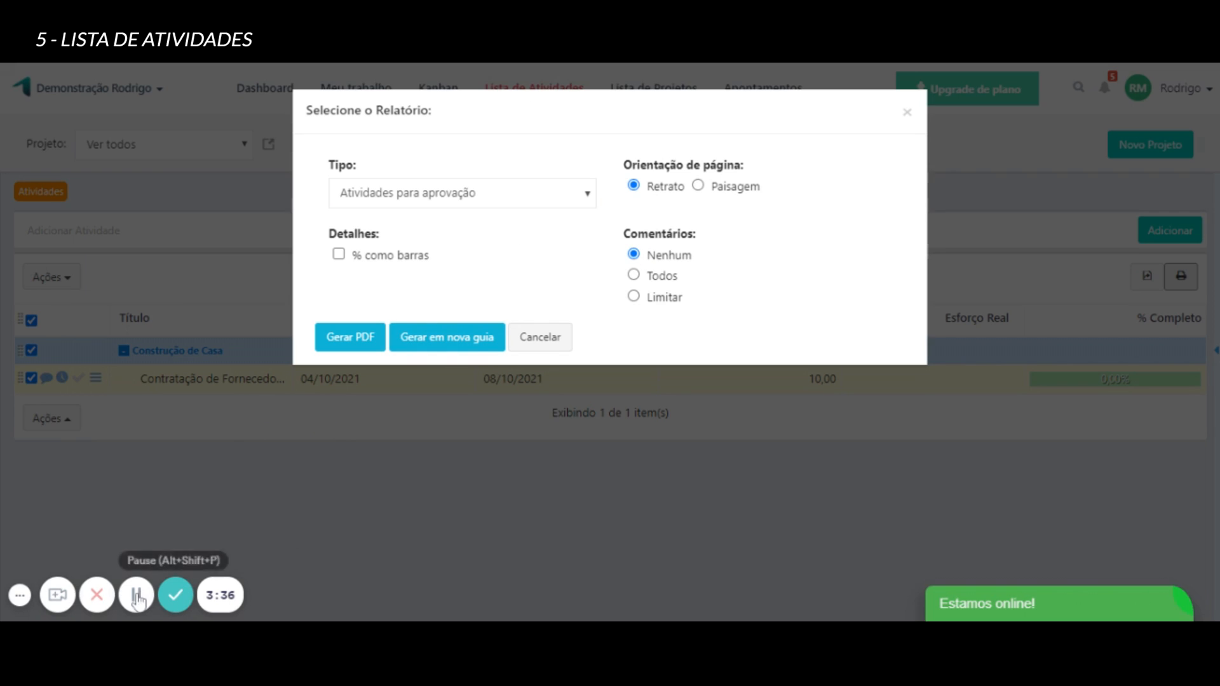
pyautogui.click(907, 113)
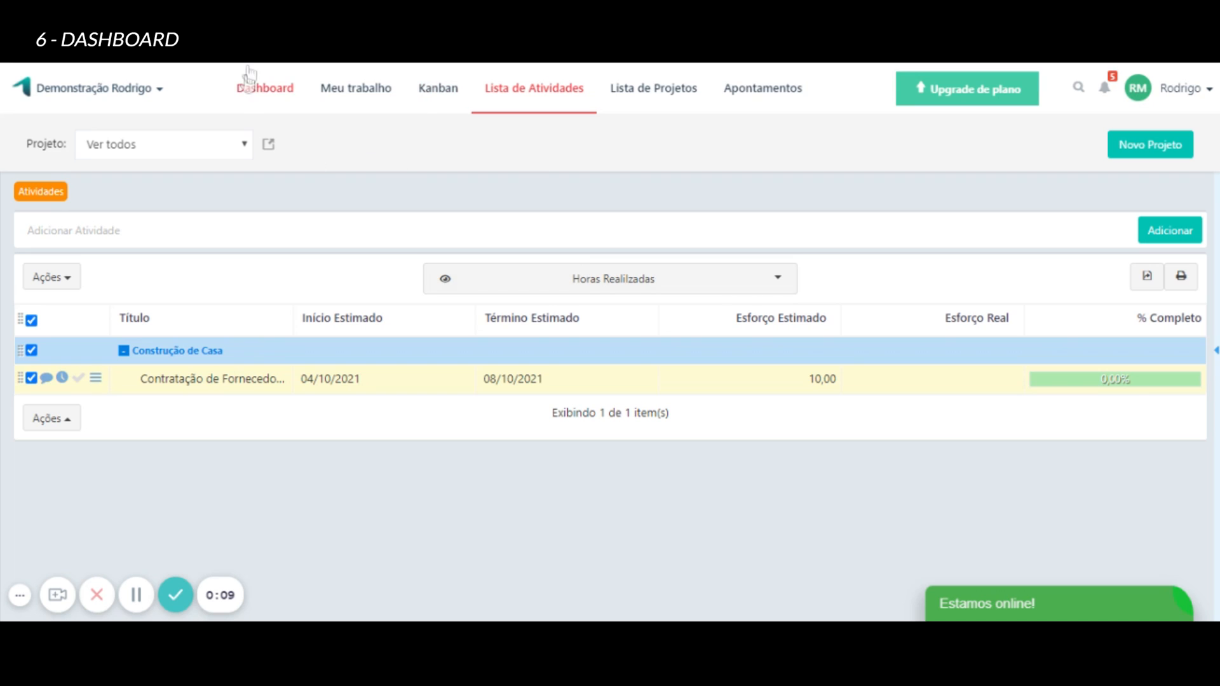
# Open the Dashboard and check which projects its project filter offers, leaving it on "Ver todos".
pyautogui.click(249, 104)
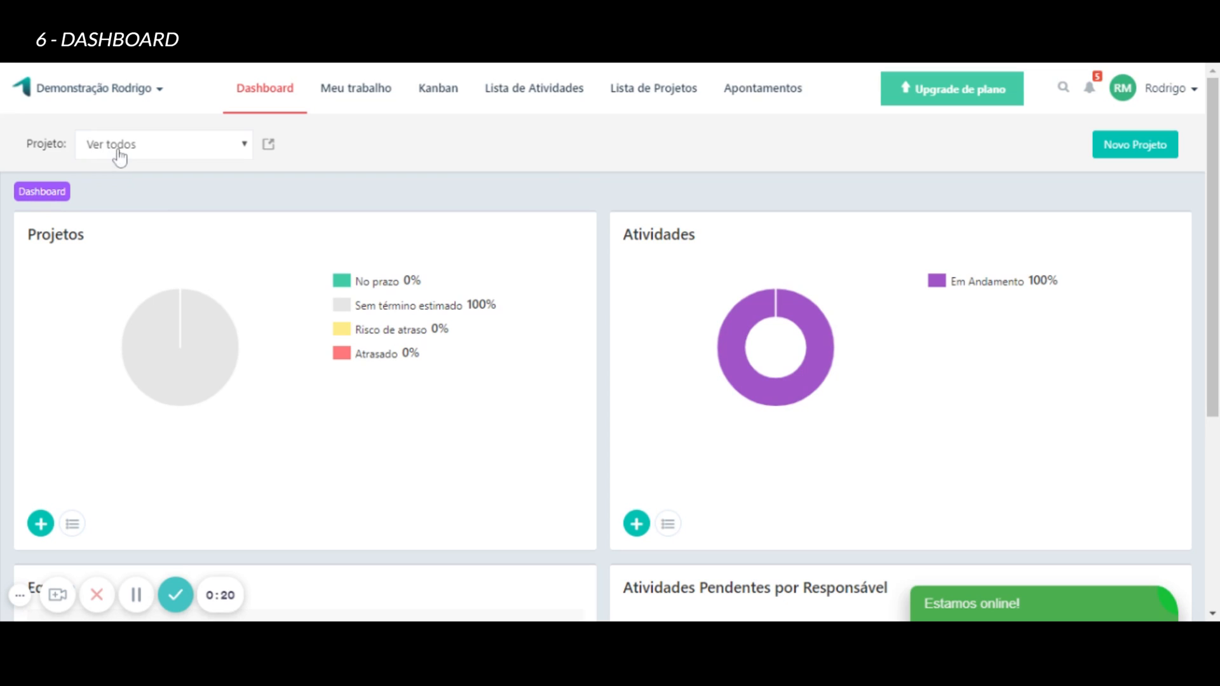
pyautogui.click(212, 151)
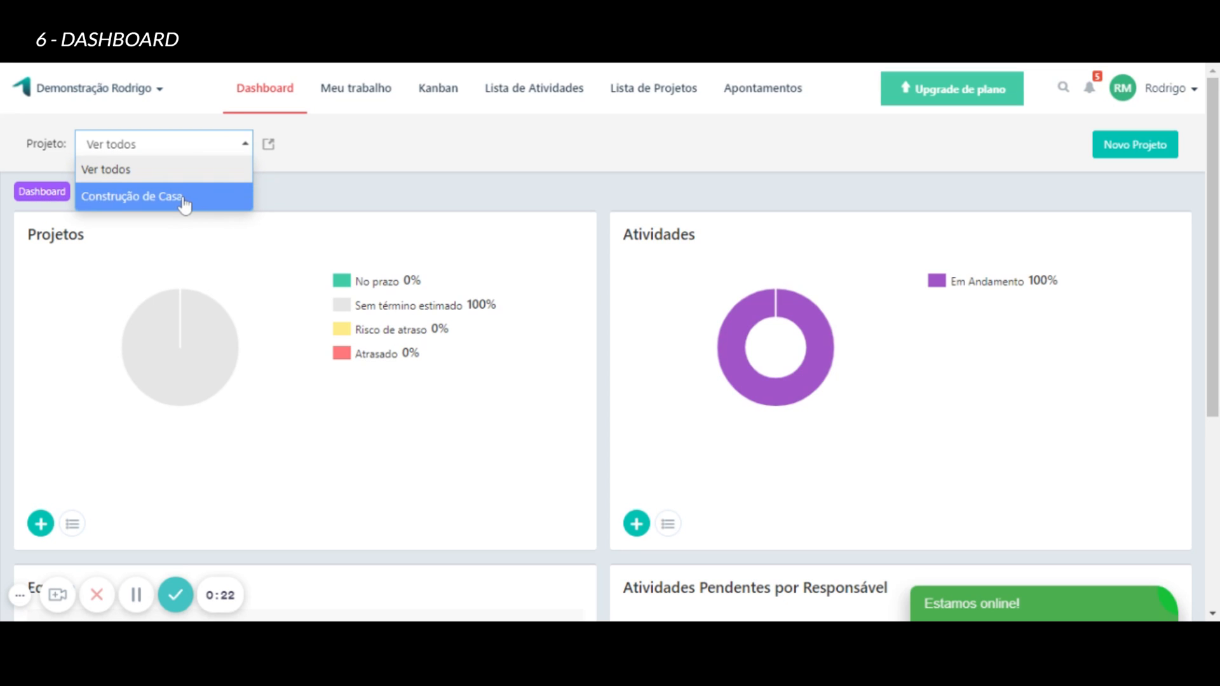
pyautogui.click(299, 189)
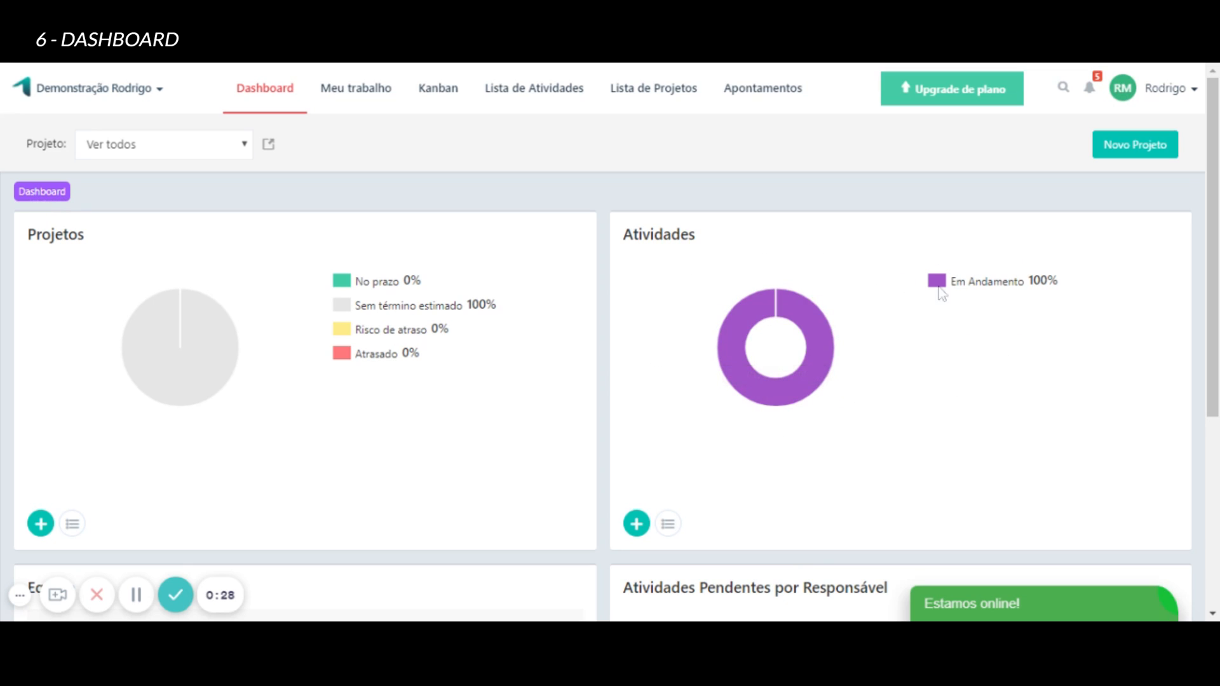
# Examine the Dashboard's Projetos, Atividades, Equipe and Atividades Pendentes por Responsável panels, including their add and list options.
pyautogui.scroll(-3, 550, 297)
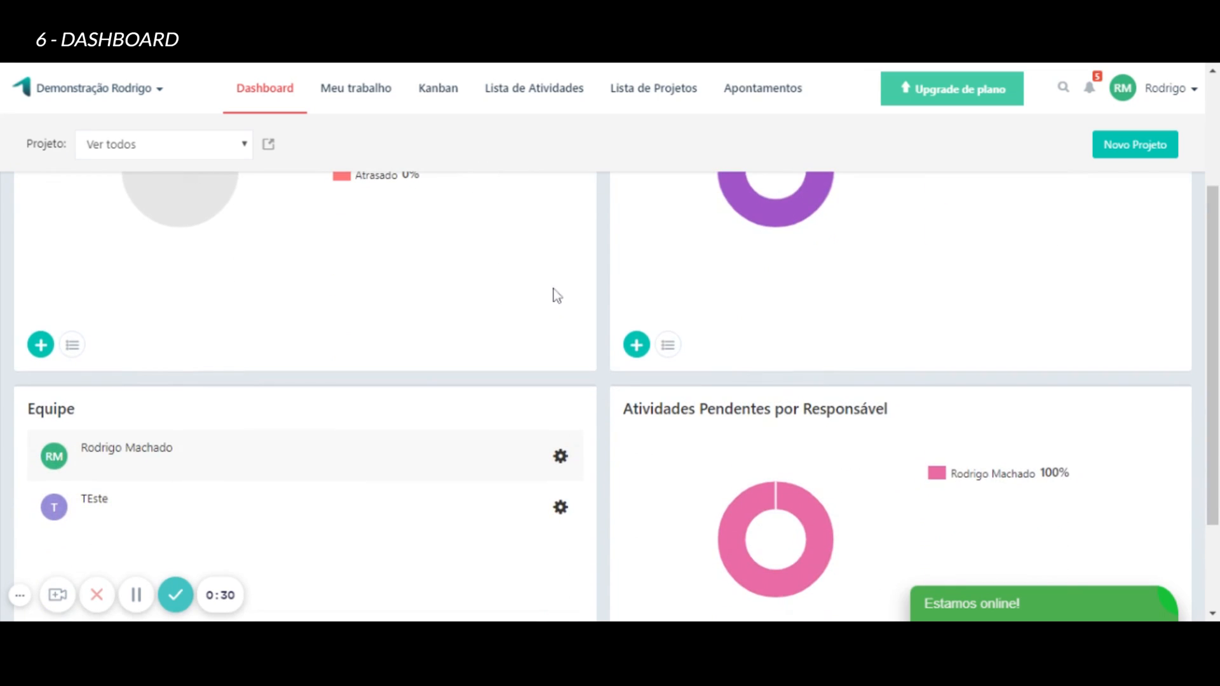
pyautogui.scroll(-2, 360, 303)
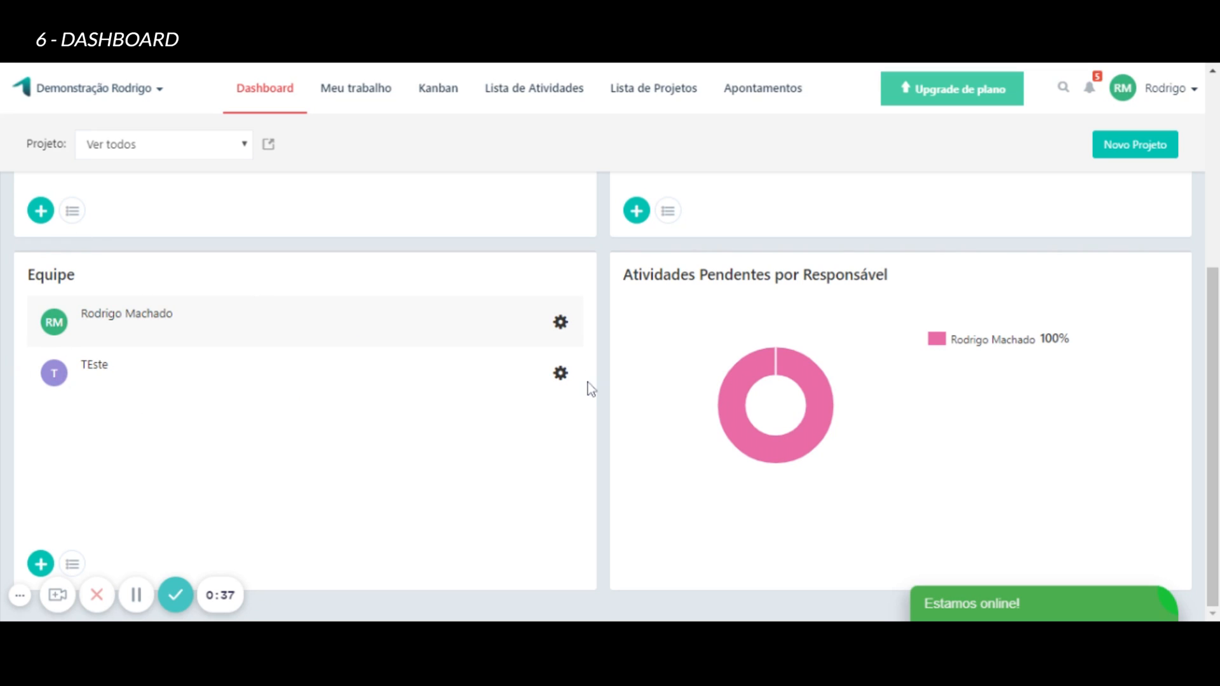
pyautogui.moveTo(785, 359)
pyautogui.scroll(5, 354, 318)
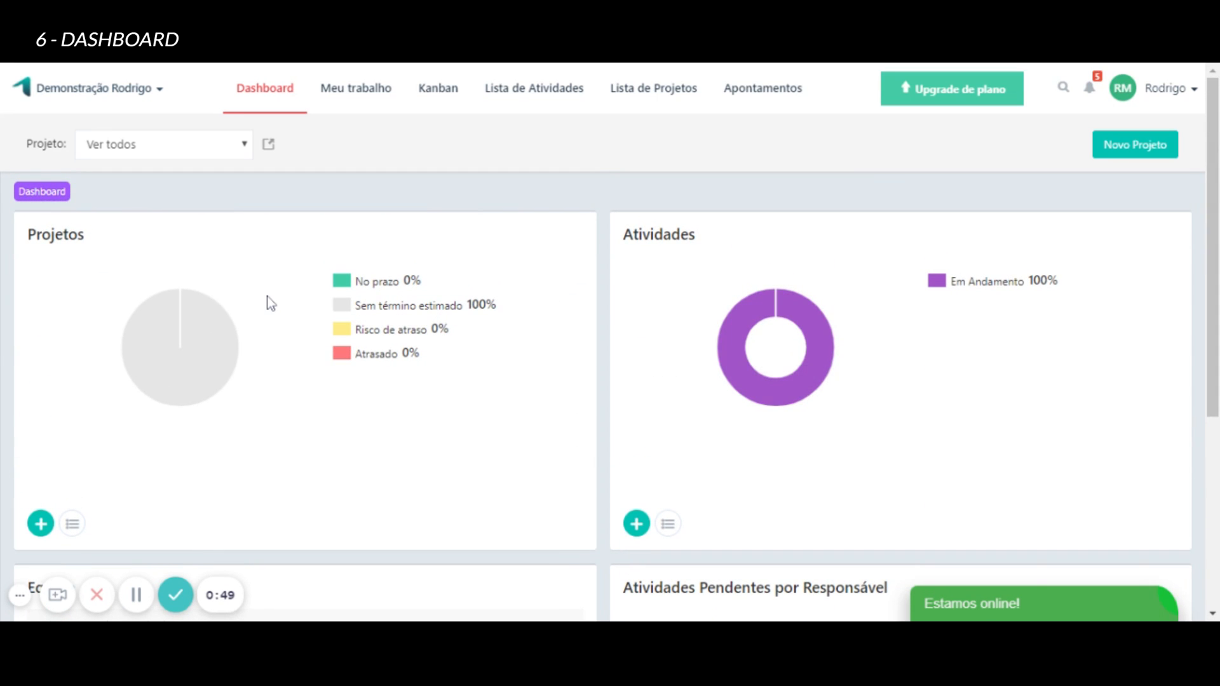
pyautogui.scroll(-1, 266, 296)
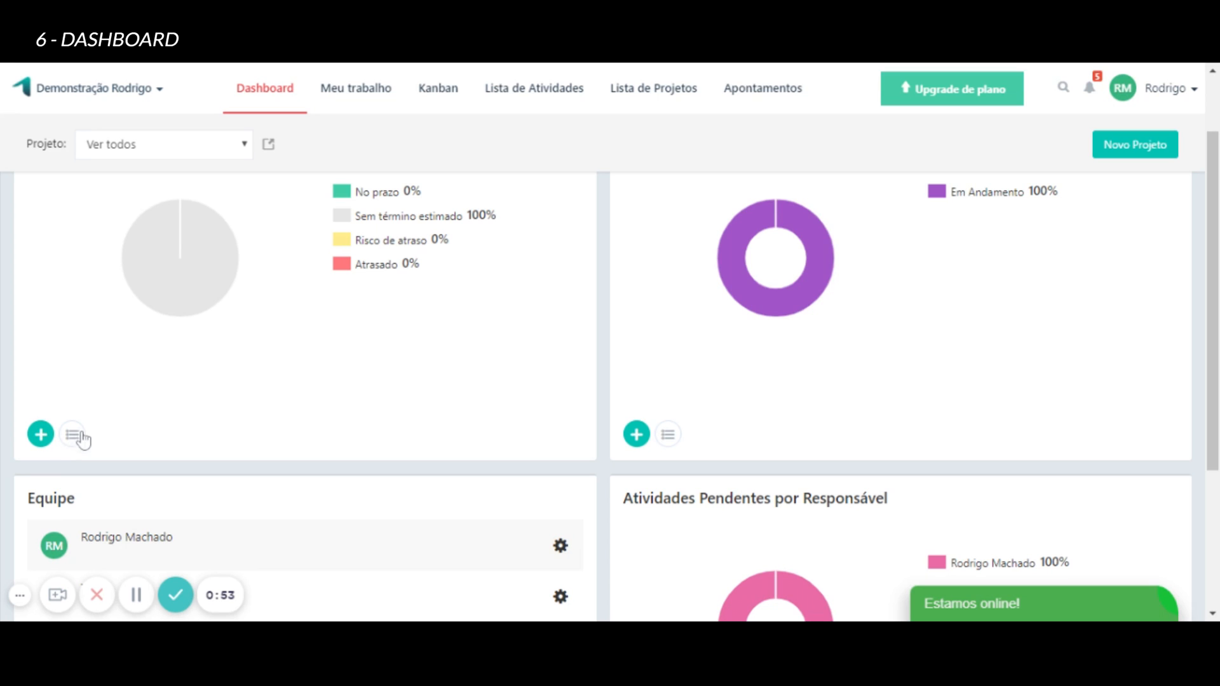
pyautogui.scroll(1, 114, 413)
pyautogui.scroll(-5, 658, 273)
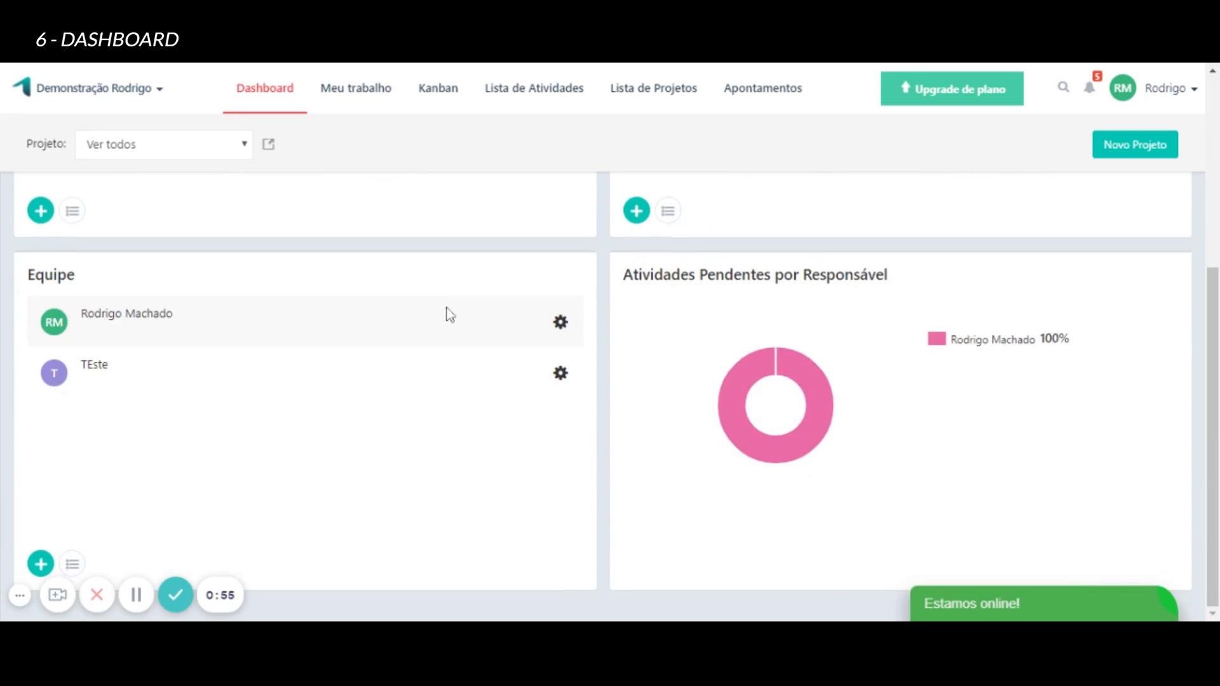
pyautogui.scroll(1, 278, 366)
pyautogui.scroll(3, 275, 362)
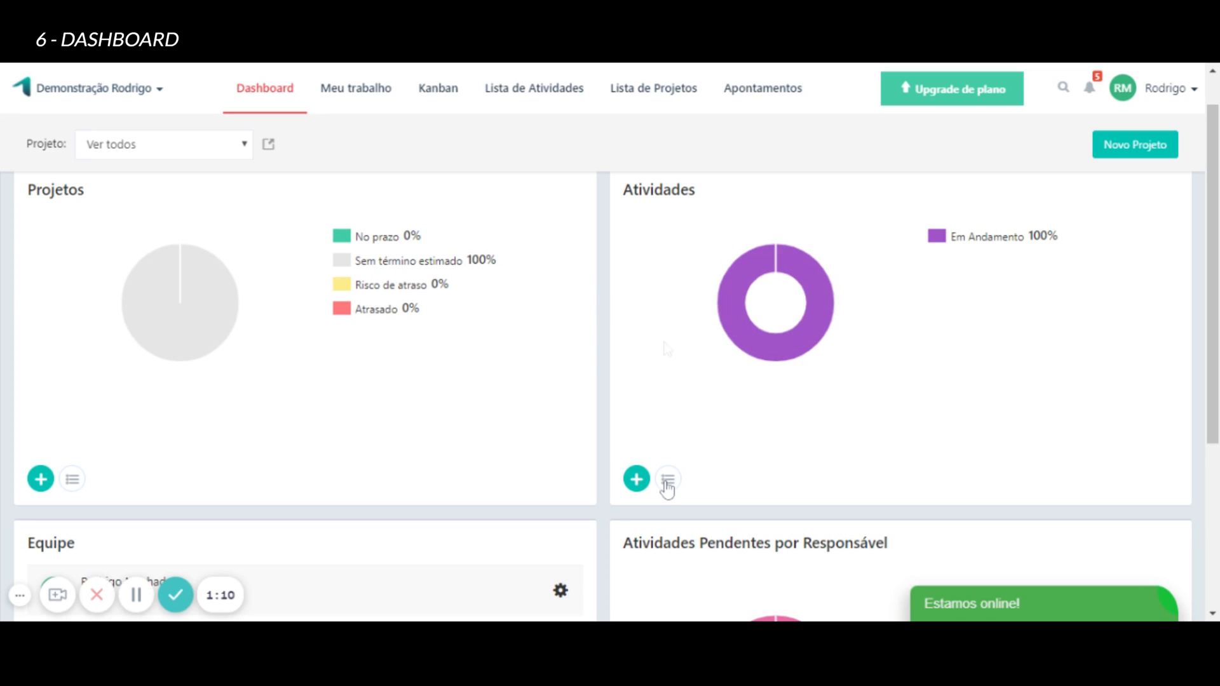
# Open the settings of the first member in Equipe, review the access level and additional permissions, and cancel without saving.
pyautogui.scroll(-4, 667, 488)
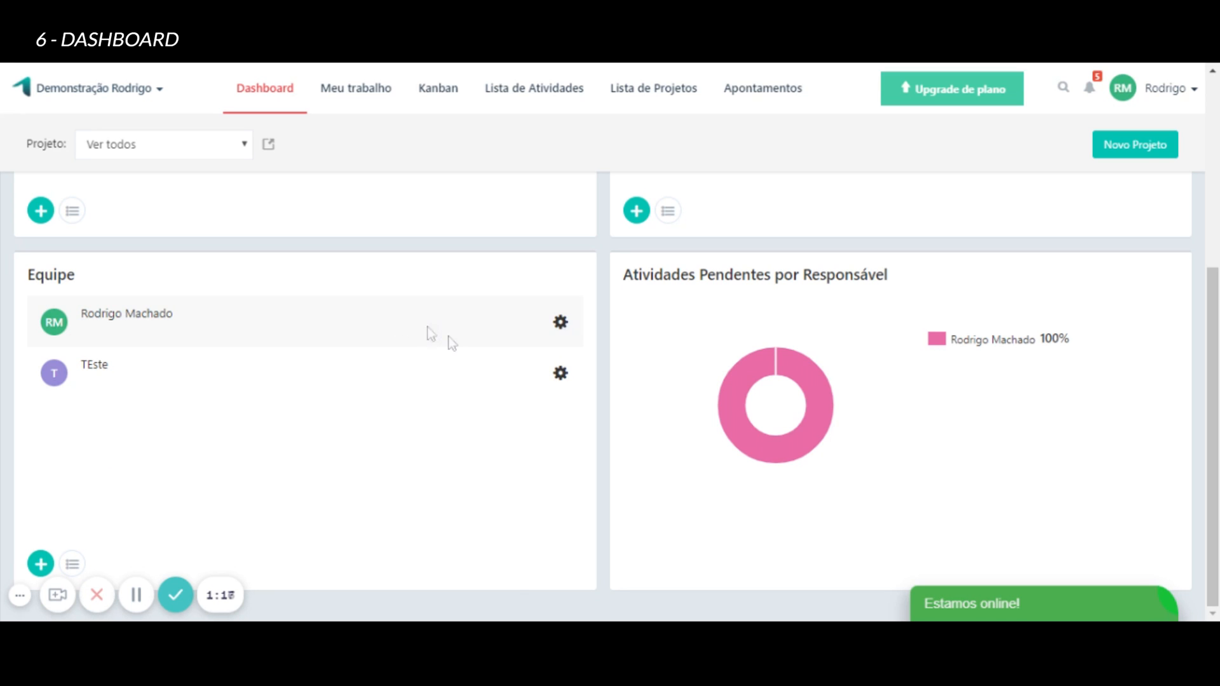
pyautogui.click(560, 324)
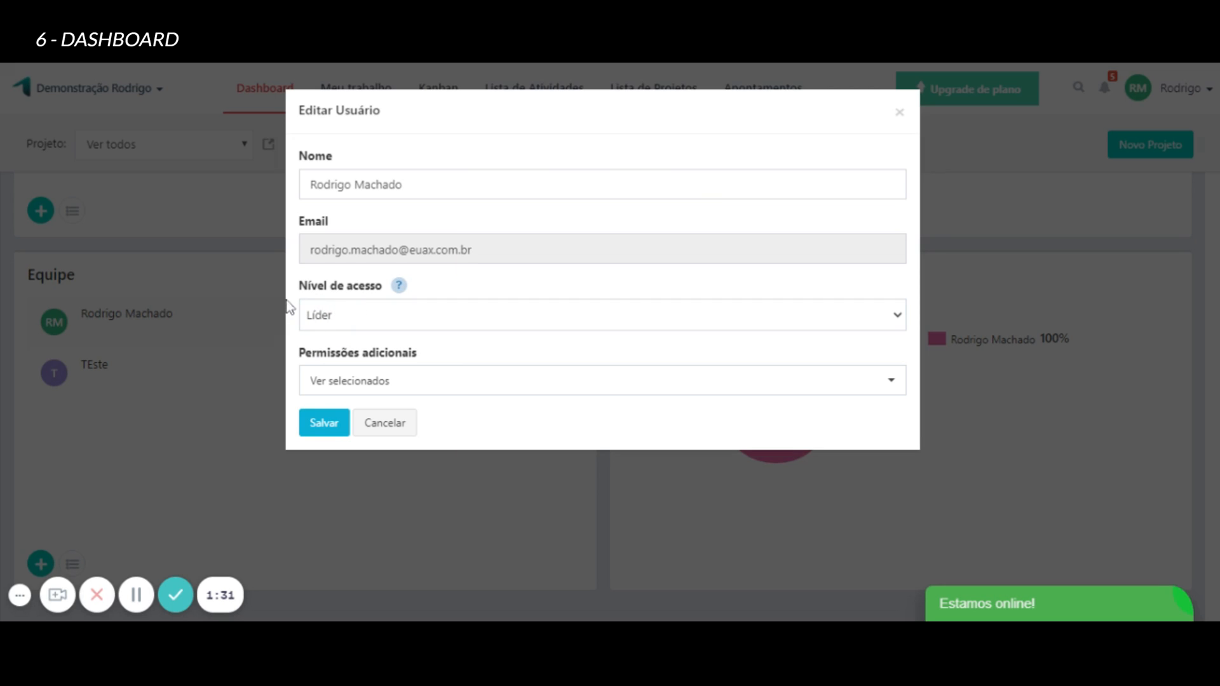
pyautogui.moveTo(401, 285)
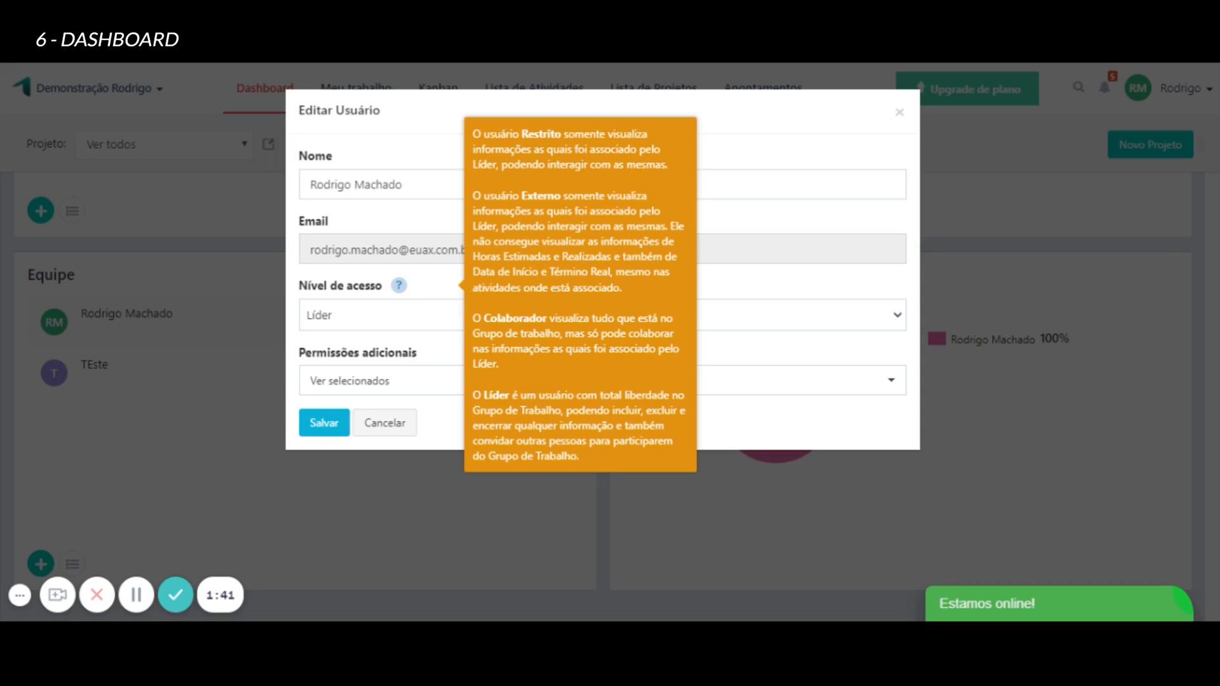
pyautogui.click(401, 381)
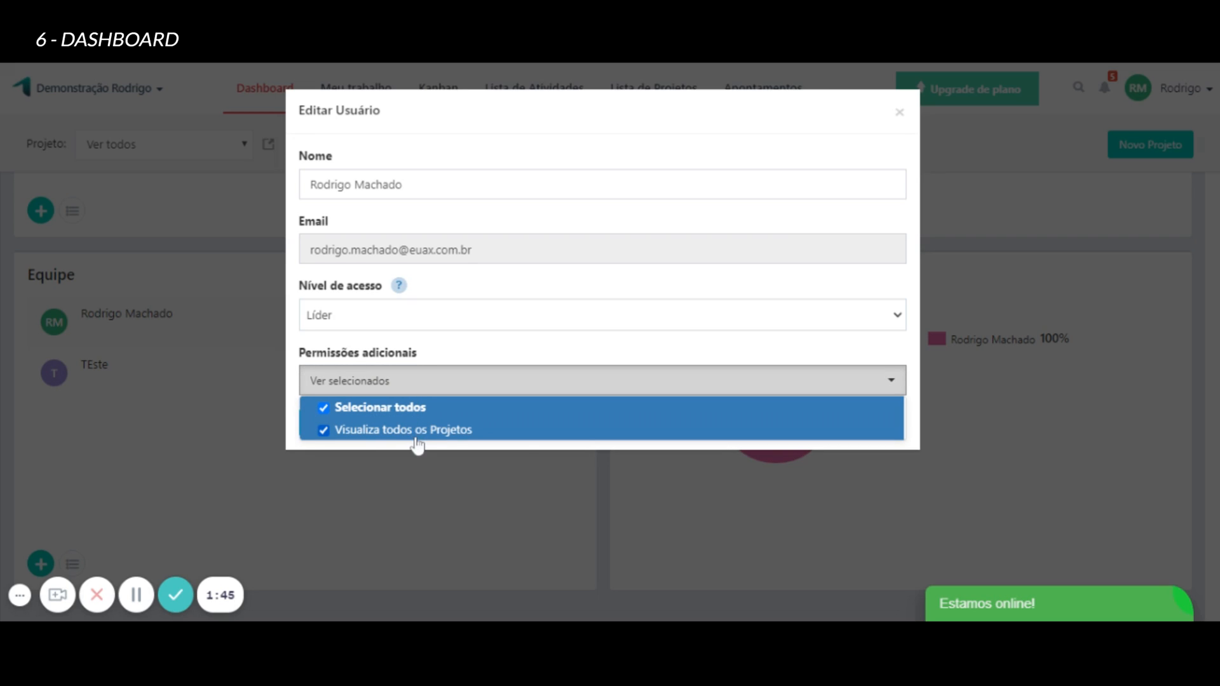
pyautogui.click(438, 376)
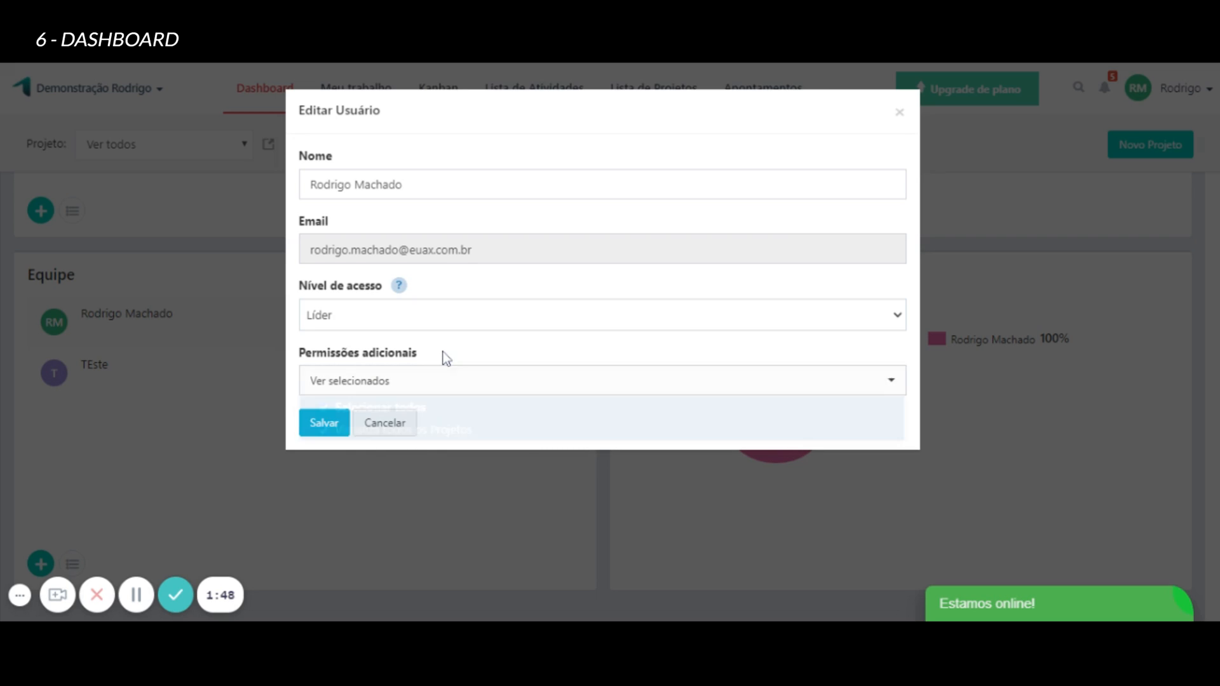
pyautogui.click(399, 424)
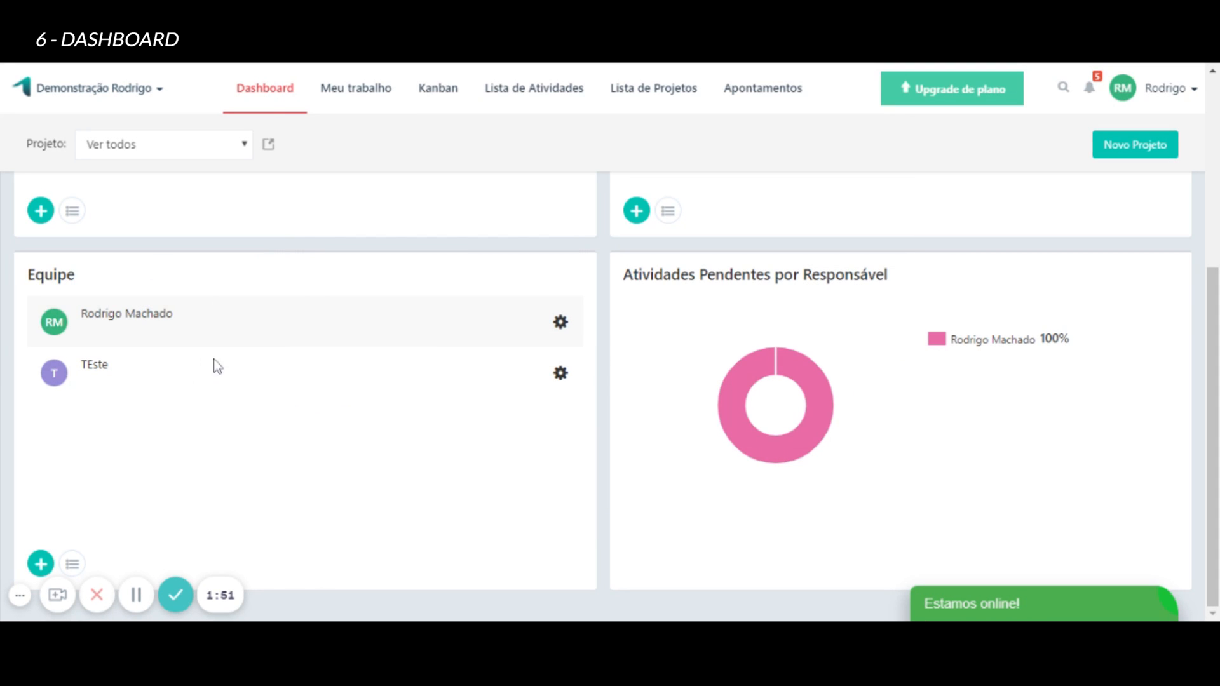